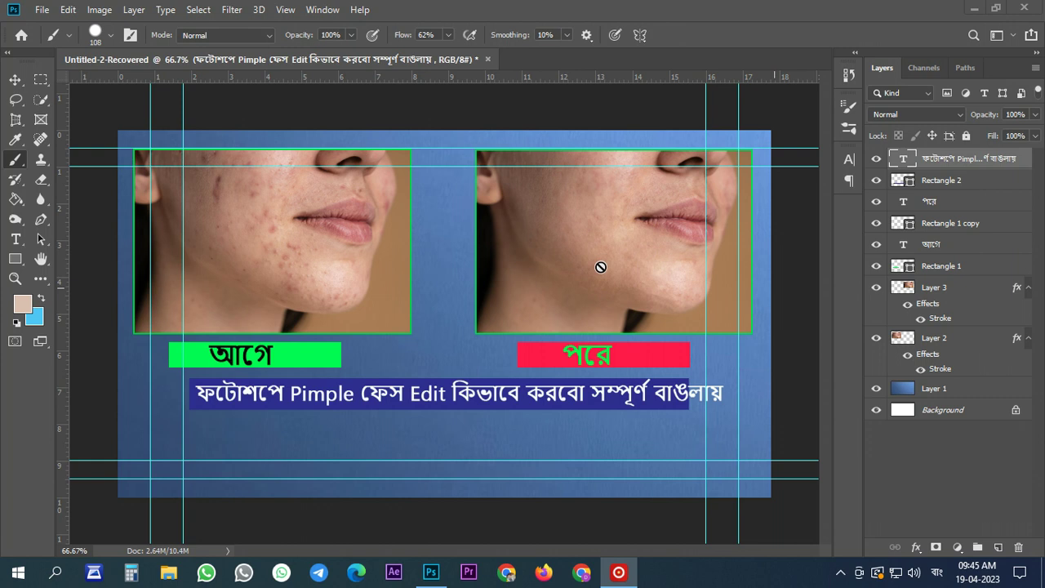
# - Create a blank 740×493 document
pyautogui.click(37, 12)
pyautogui.click(51, 29)
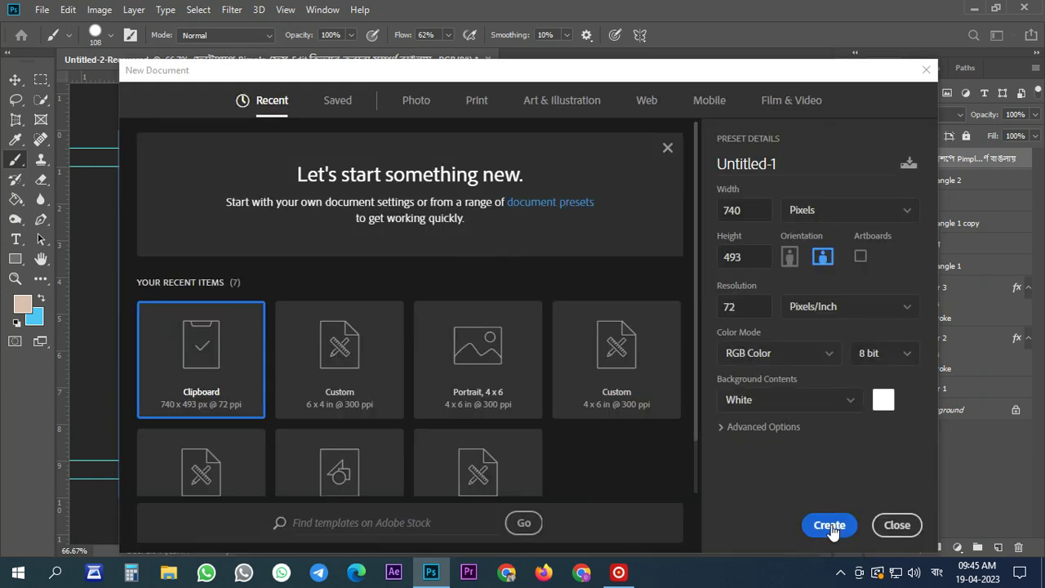
pyautogui.click(830, 525)
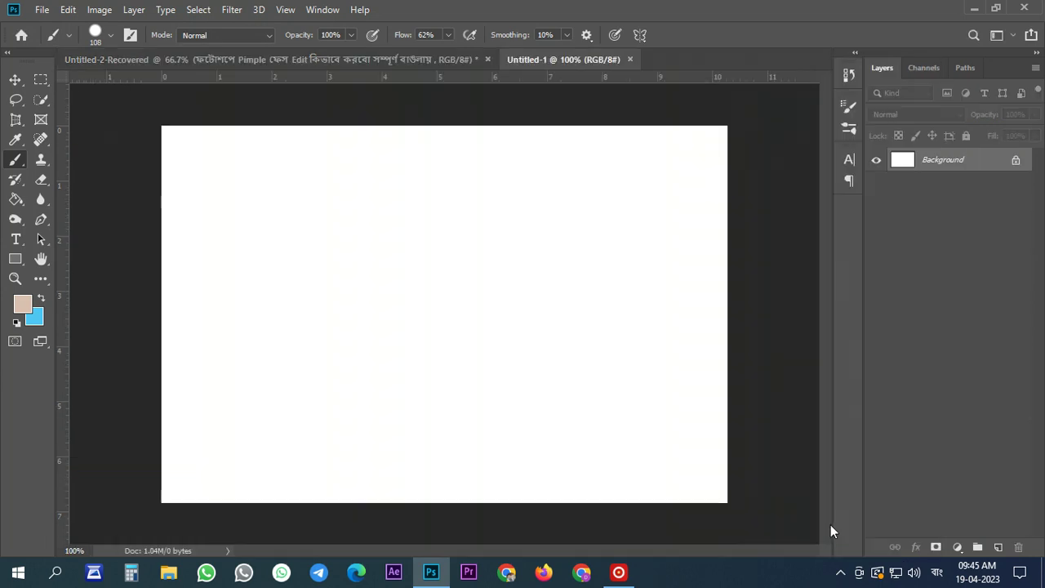
# - Open the photo confident-young-woman-with-acne-close-up.jpg
pyautogui.click(39, 11)
pyautogui.click(55, 44)
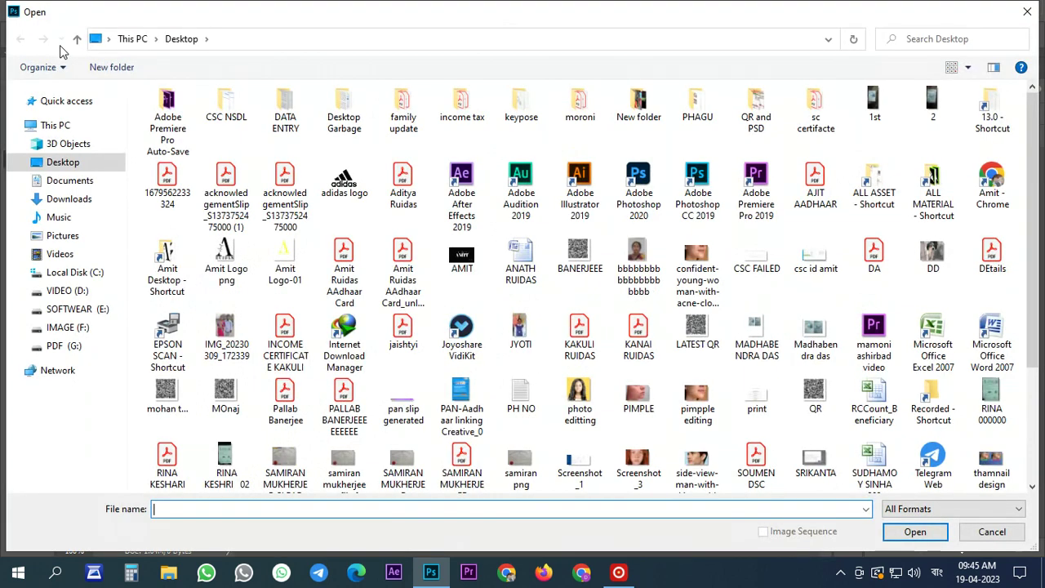
pyautogui.click(714, 256)
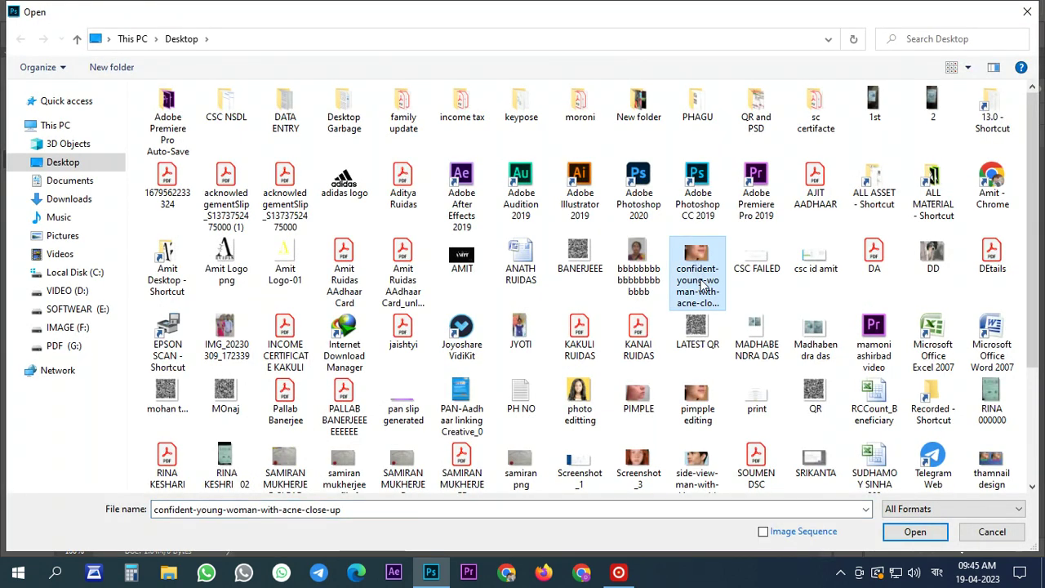
pyautogui.click(918, 533)
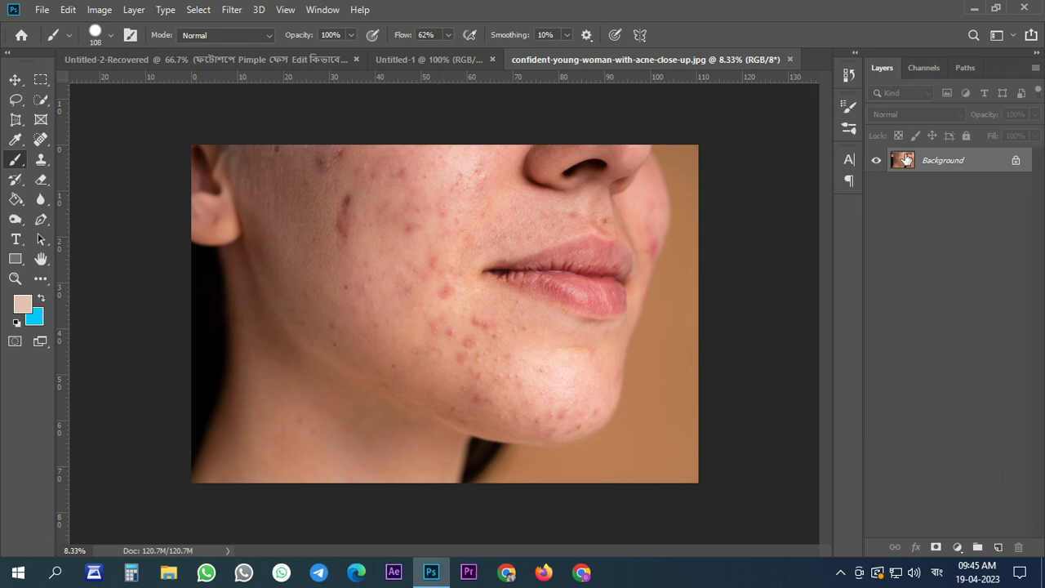
# - Duplicate the photo onto Layer 1, hide Background, and test the Healing Brush on the cheek
pyautogui.hotkey('ctrl', 'j')
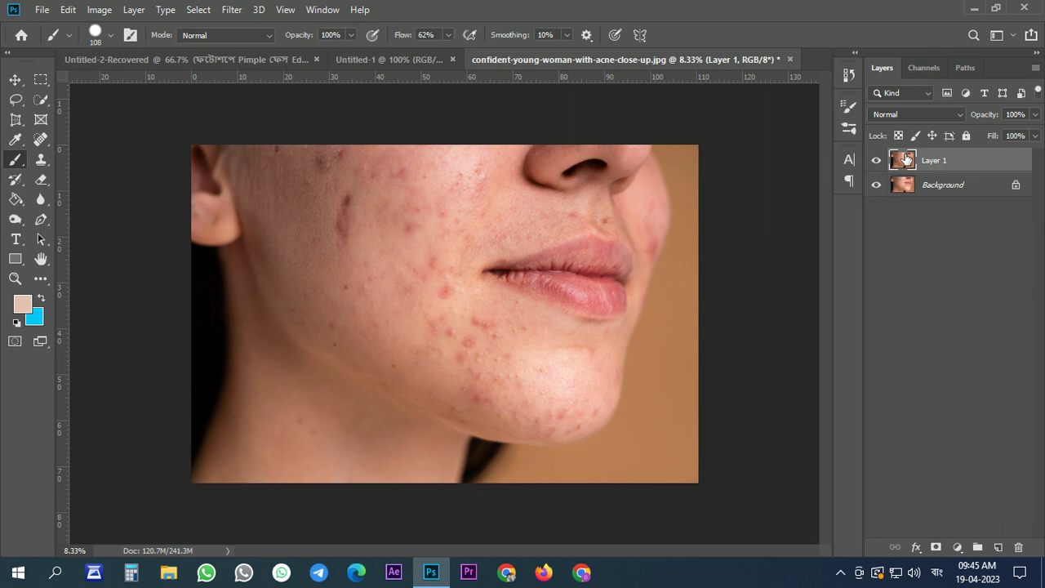
pyautogui.click(877, 186)
pyautogui.click(40, 139)
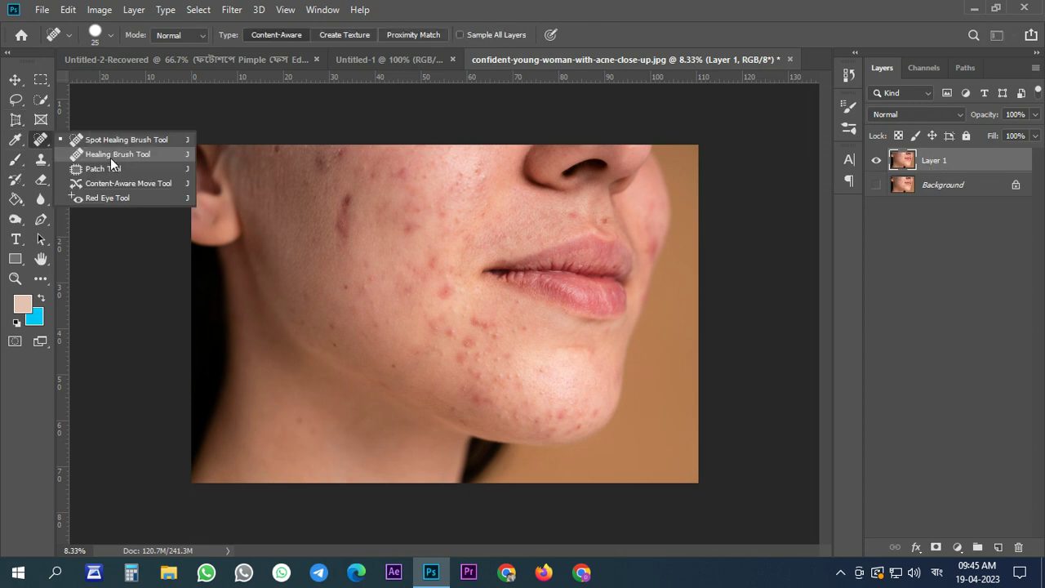
pyautogui.click(112, 154)
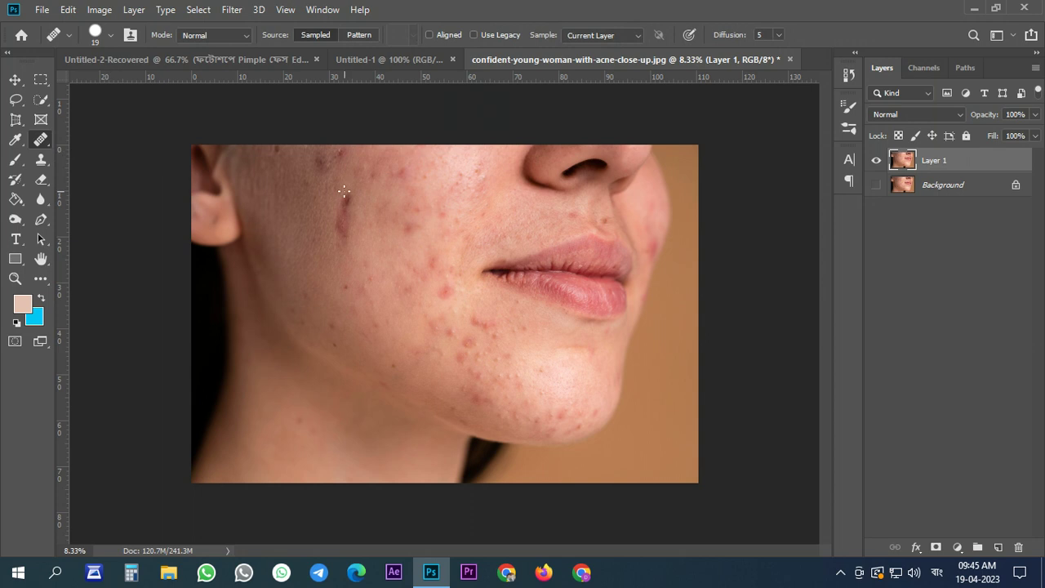
pyautogui.click(344, 191)
pyautogui.click(521, 223)
# - Set the Spot Healing Brush to 254 px and heal a blemish on the upper cheek
pyautogui.rightClick(40, 138)
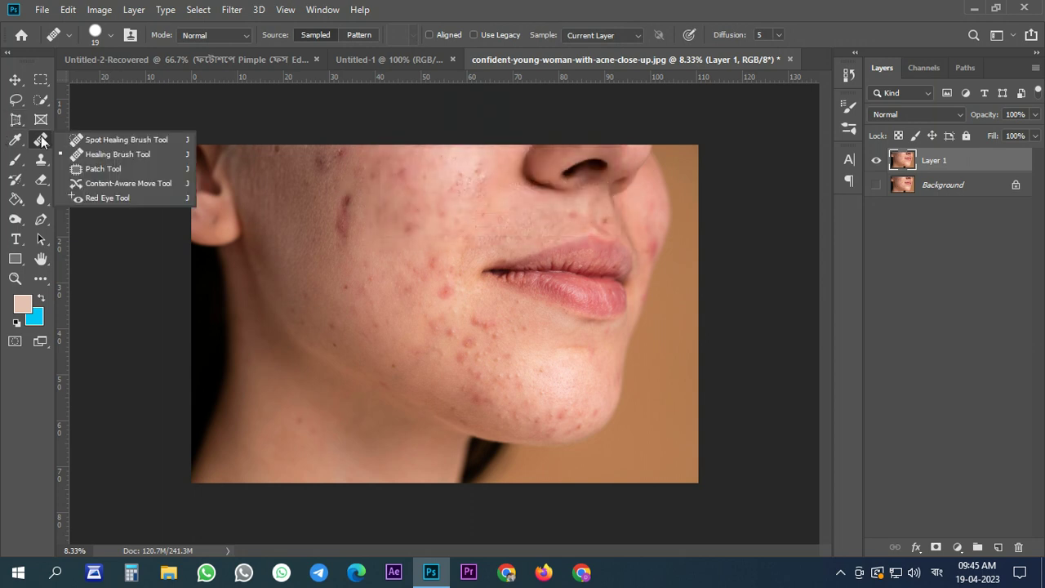
pyautogui.click(112, 139)
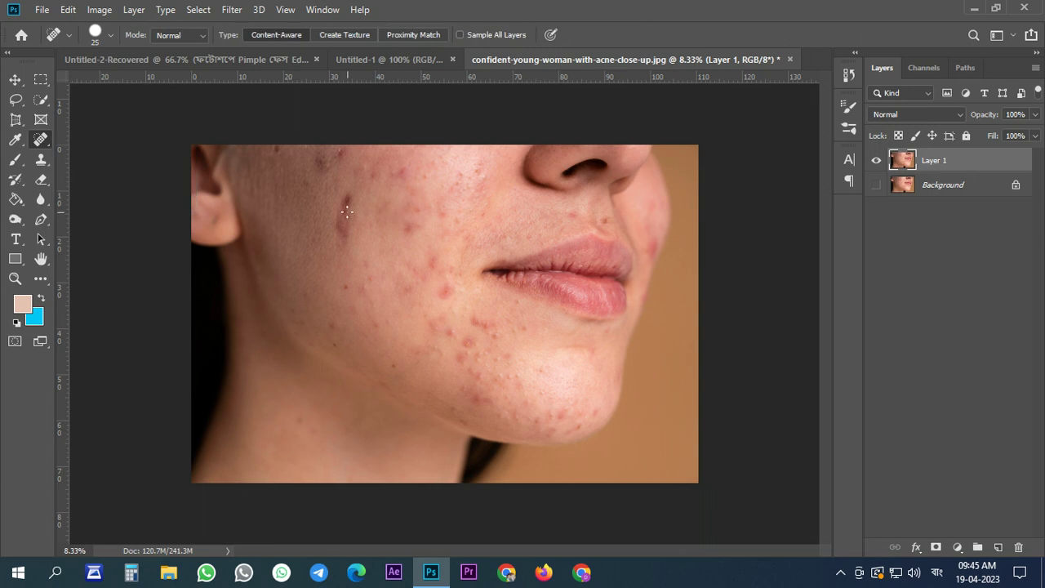
pyautogui.rightClick(302, 172)
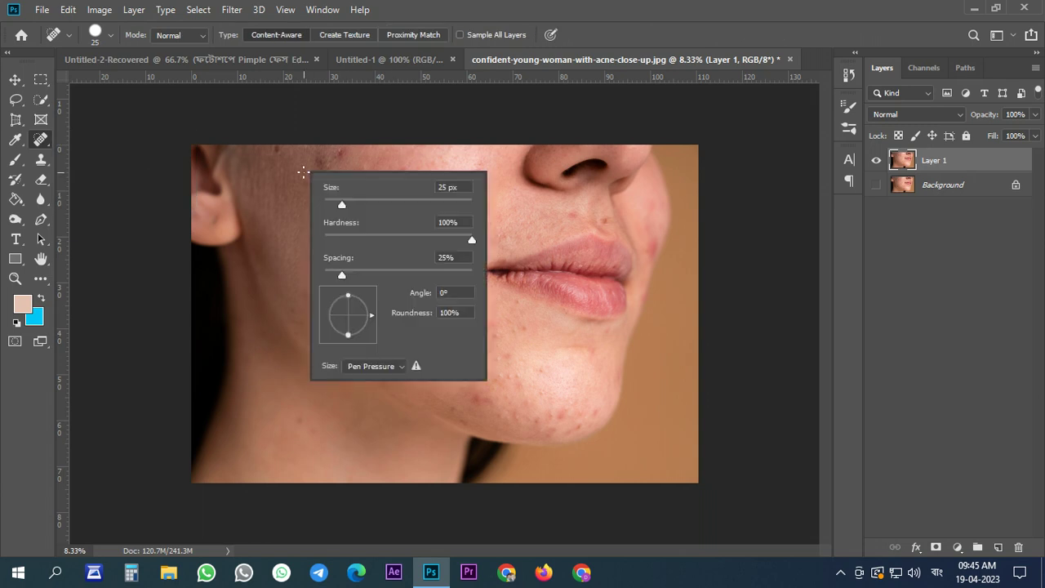
pyautogui.moveTo(342, 204); pyautogui.dragTo(413, 204)
pyautogui.write('213')
pyautogui.rightClick(266, 182)
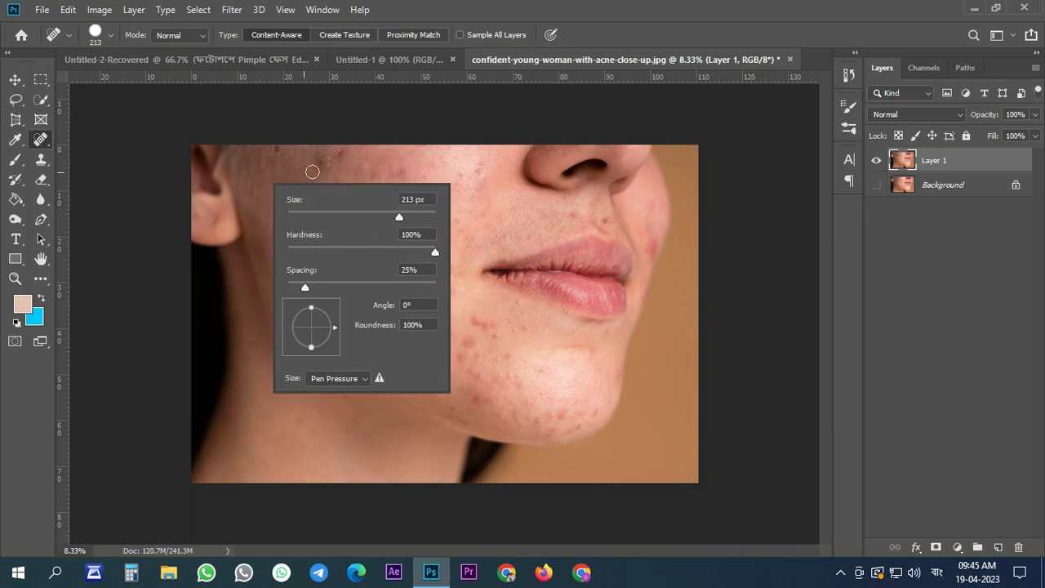
pyautogui.click(228, 169)
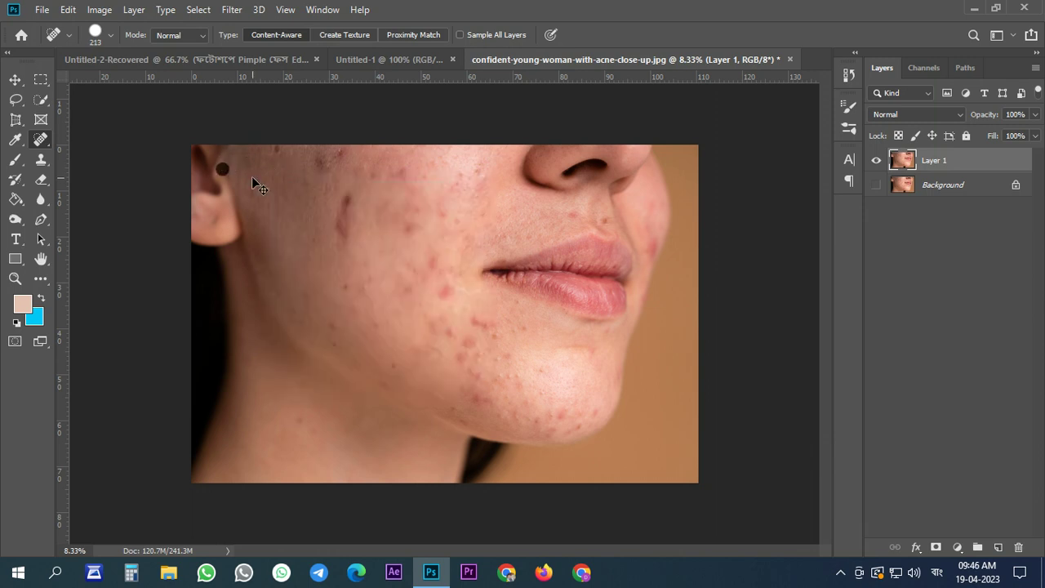
pyautogui.rightClick(254, 171)
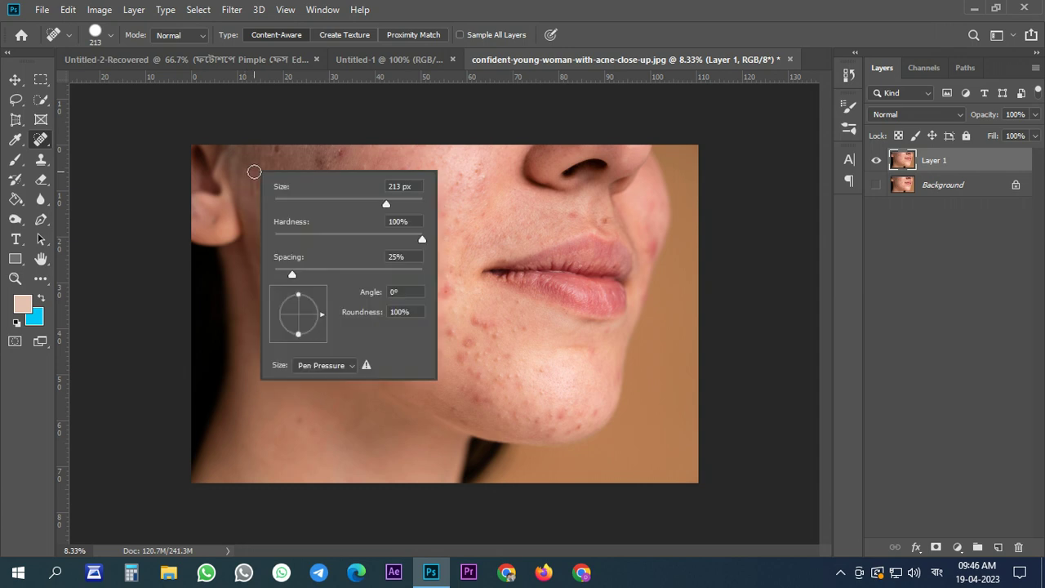
pyautogui.click(389, 202)
pyautogui.click(254, 160)
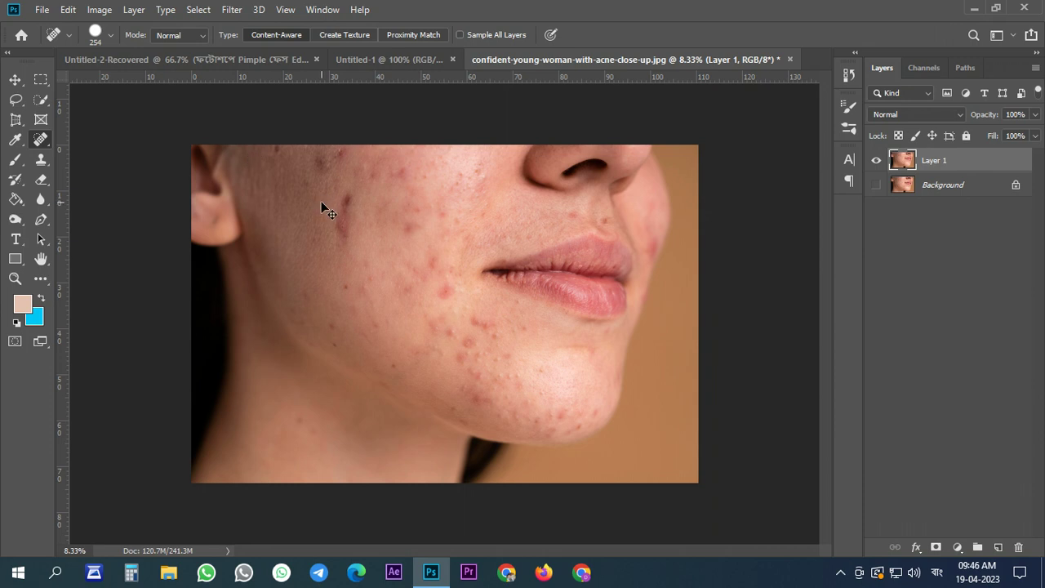
pyautogui.hotkey('ctrl', '+')
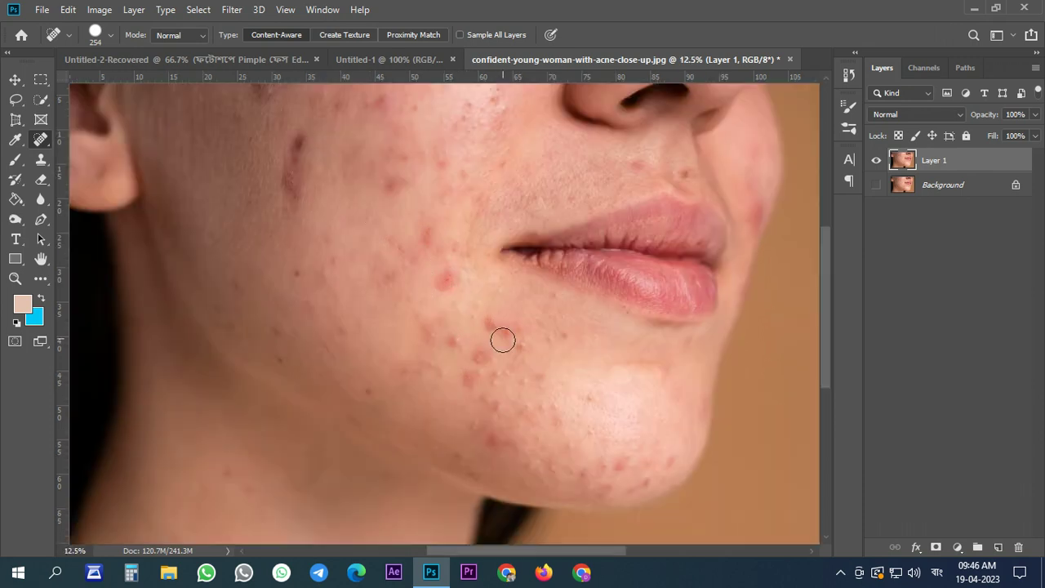
# - Heal the pimples across the chin and low on the jaw with the Spot Healing Brush
pyautogui.keyDown('alt'); pyautogui.click(493, 323); pyautogui.keyUp('alt')
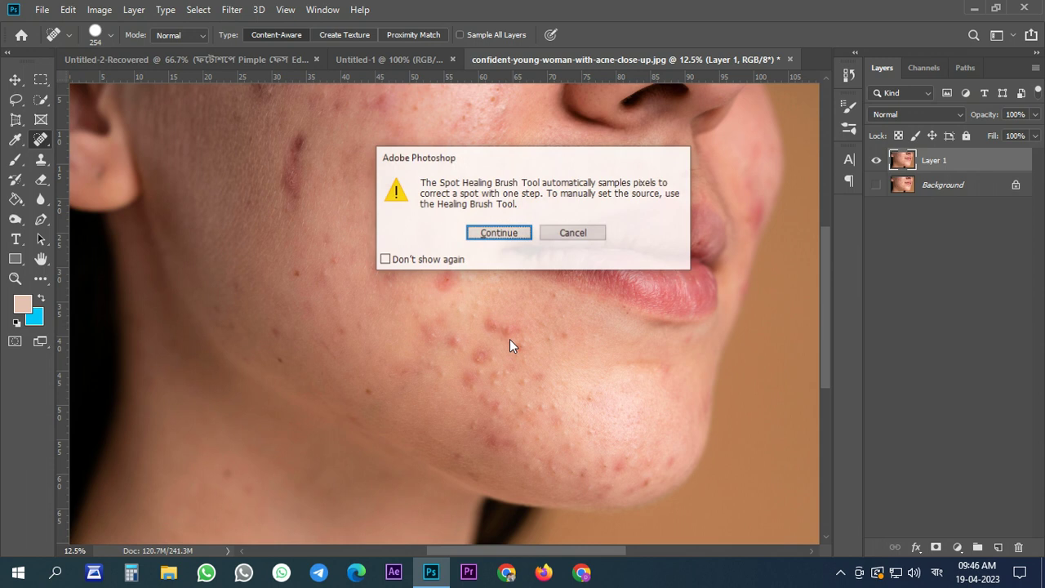
pyautogui.press('Return')
pyautogui.moveTo(480, 320); pyautogui.dragTo(525, 356)
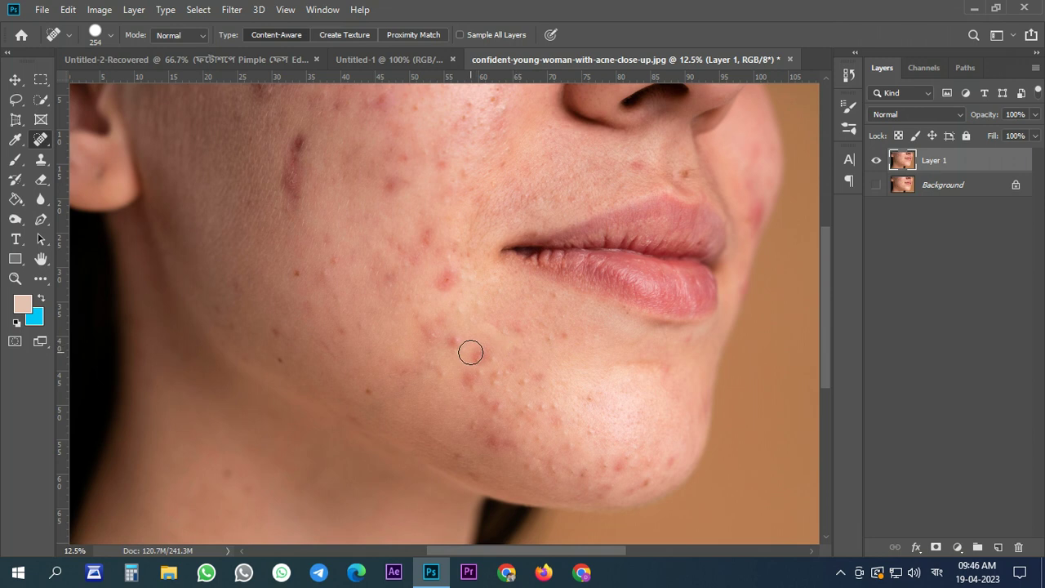
pyautogui.moveTo(471, 352); pyautogui.dragTo(535, 418)
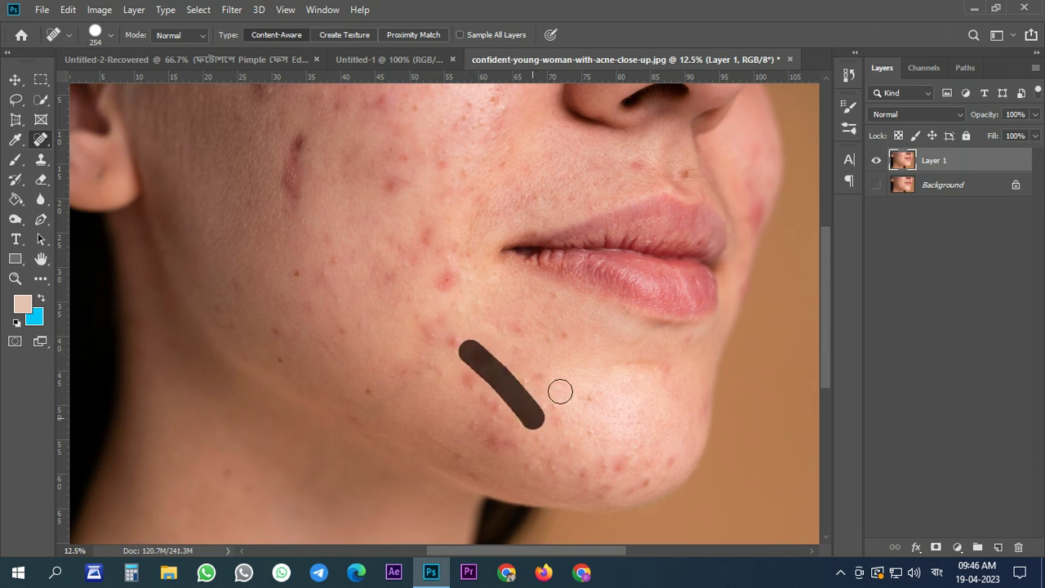
pyautogui.click(500, 405)
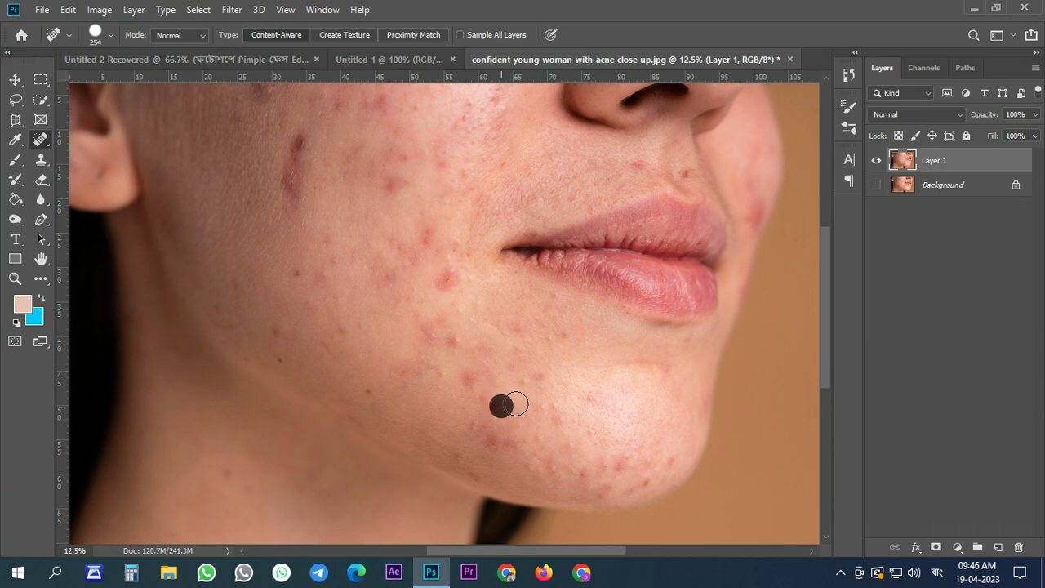
pyautogui.click(530, 378)
pyautogui.click(546, 406)
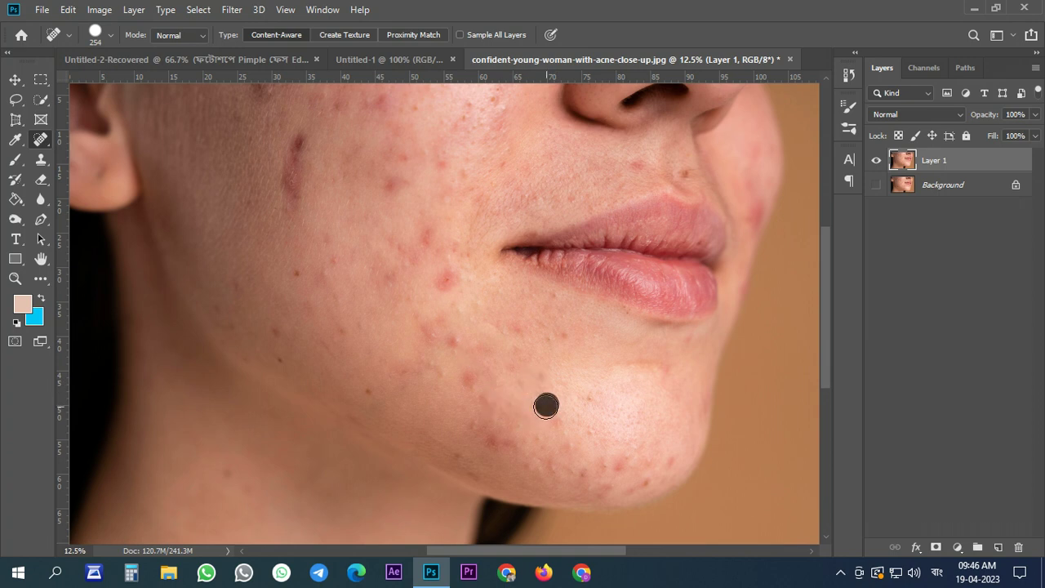
pyautogui.click(586, 395)
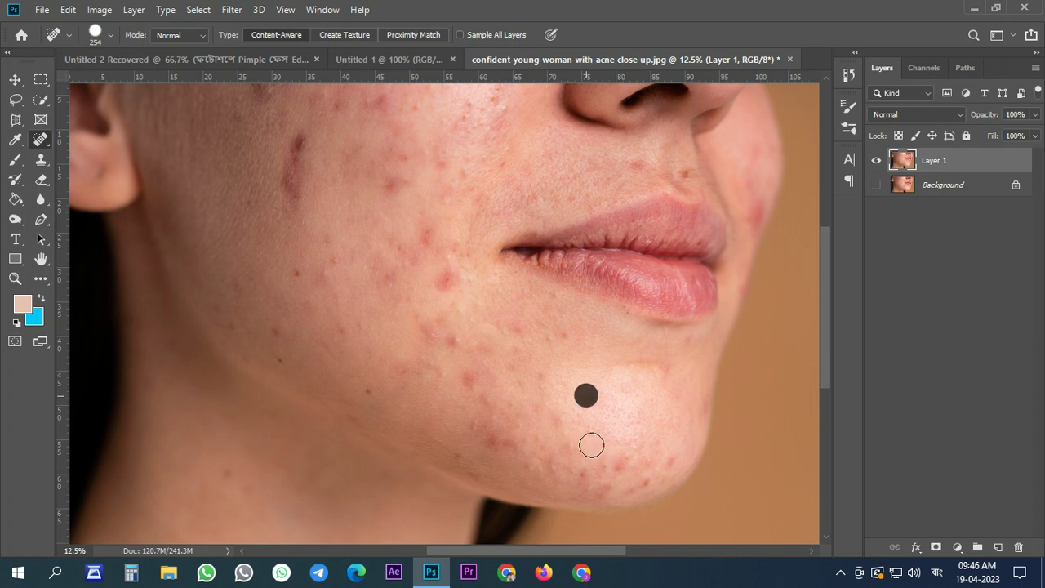
pyautogui.click(527, 467)
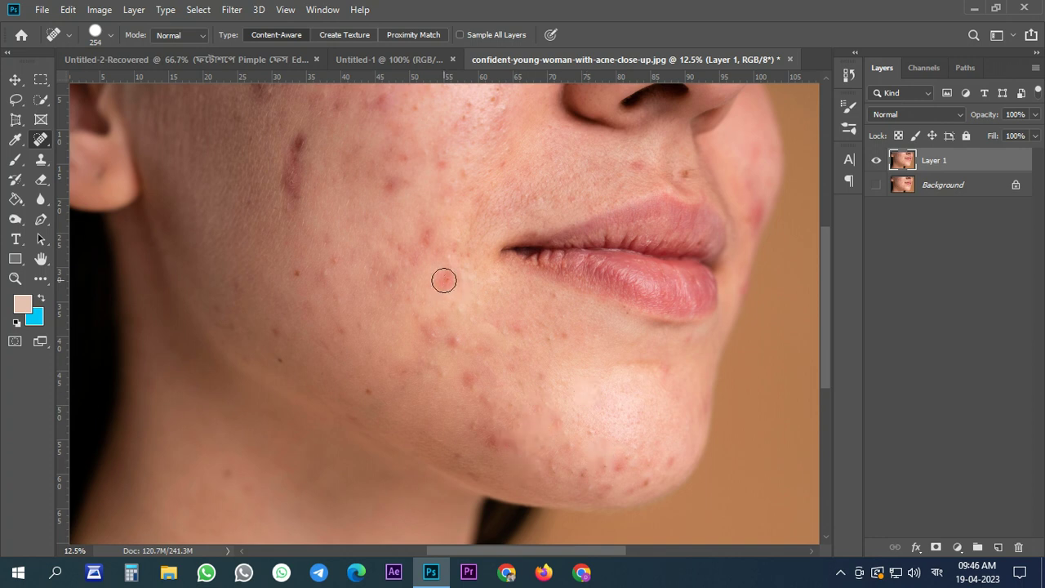
# - Heal the spots near the mouth corner and on the upper cheek near the nose
pyautogui.click(444, 280)
pyautogui.click(430, 240)
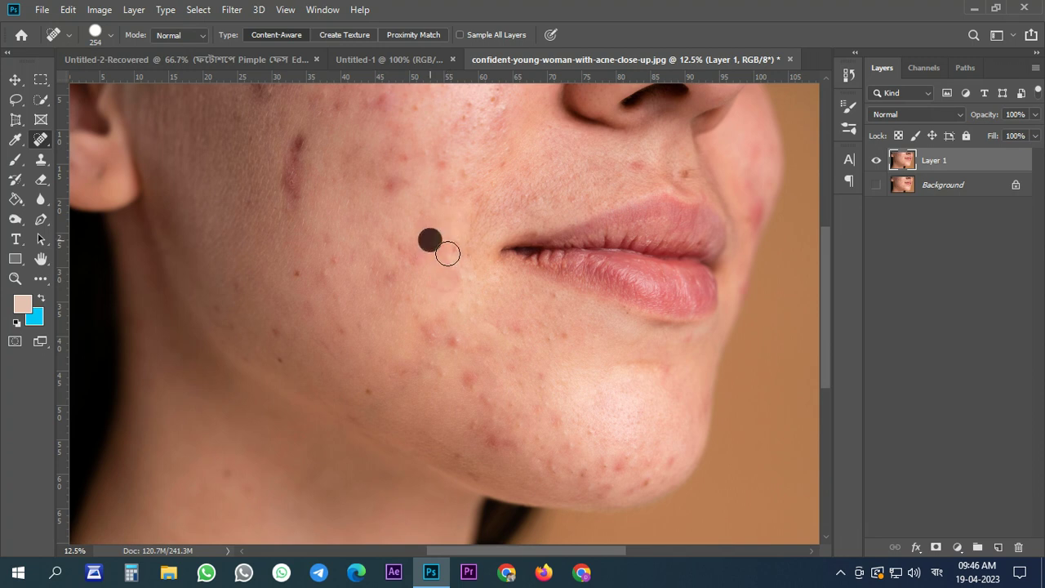
pyautogui.click(460, 169)
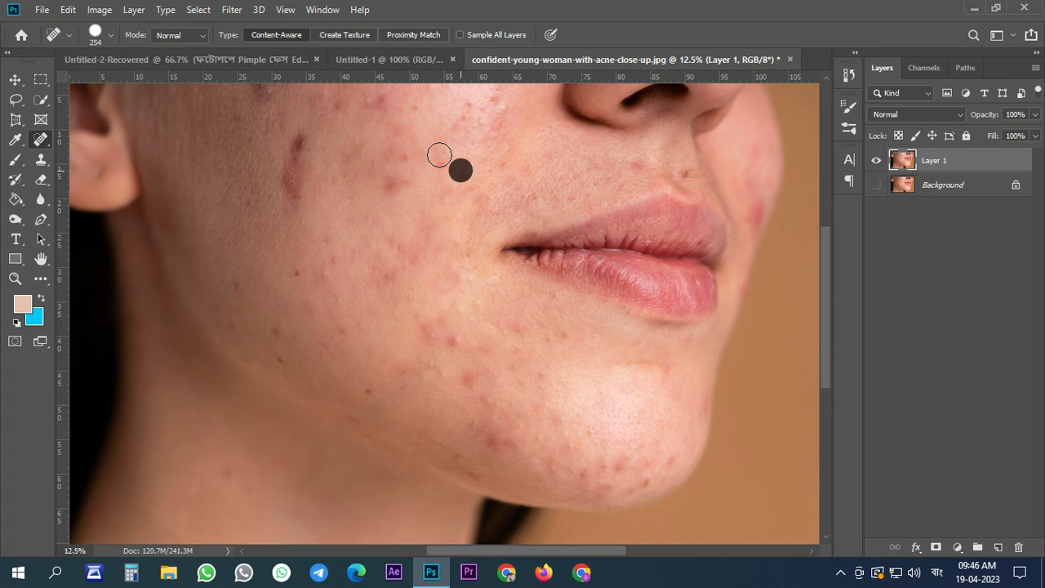
pyautogui.moveTo(493, 104); pyautogui.dragTo(478, 137)
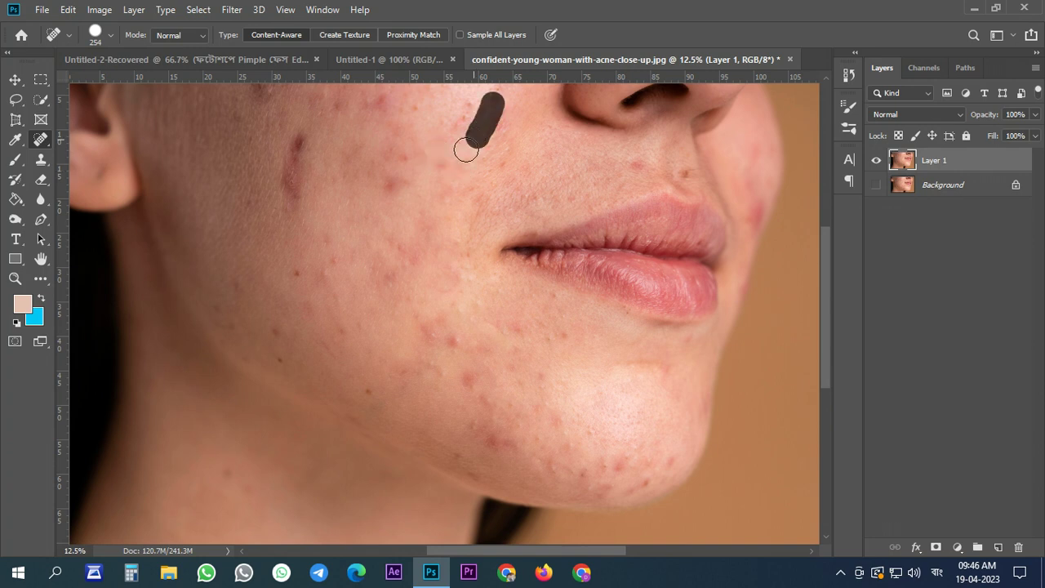
# - Heal the blemishes beside the nose and down the left cheek
pyautogui.scroll(1, 462, 145)
pyautogui.moveTo(465, 124); pyautogui.dragTo(456, 173)
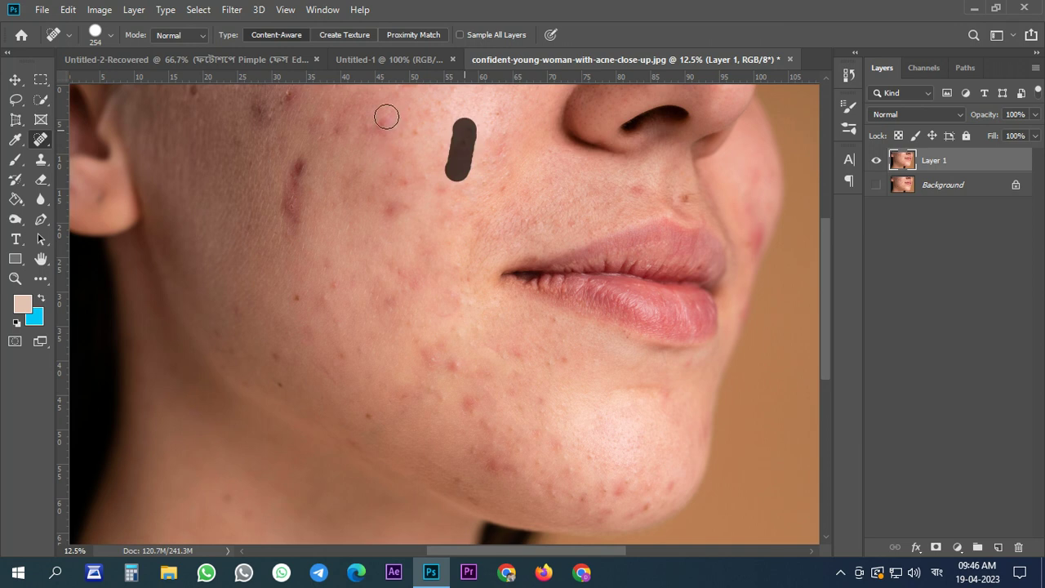
pyautogui.moveTo(298, 155); pyautogui.dragTo(298, 231)
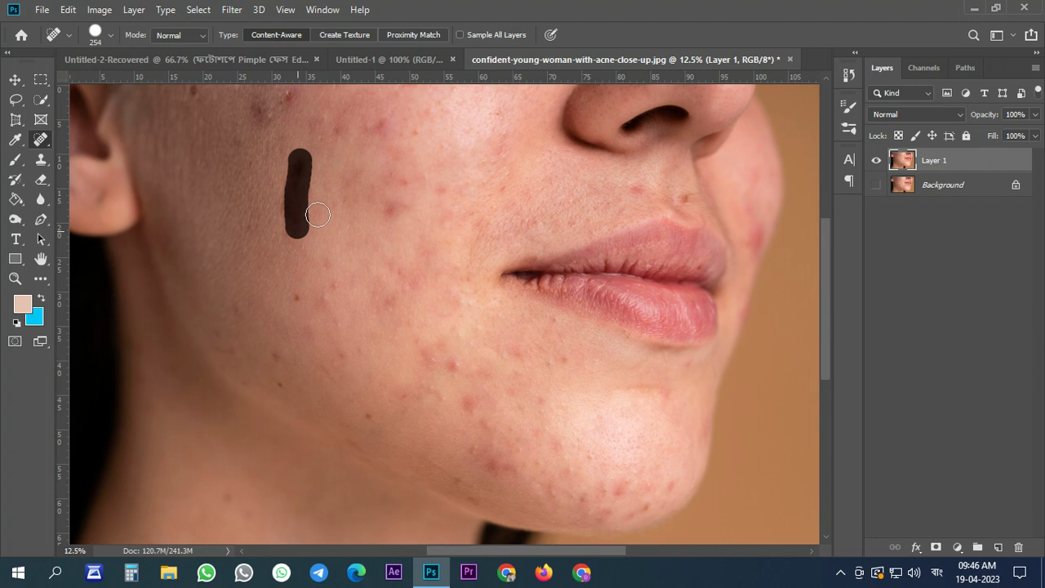
pyautogui.click(298, 293)
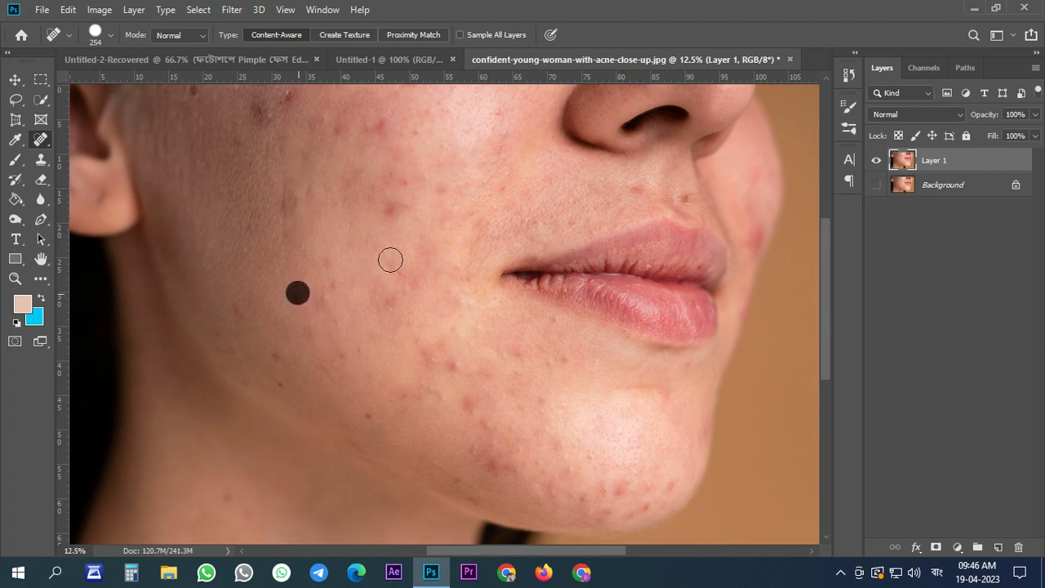
pyautogui.moveTo(396, 269); pyautogui.dragTo(443, 400)
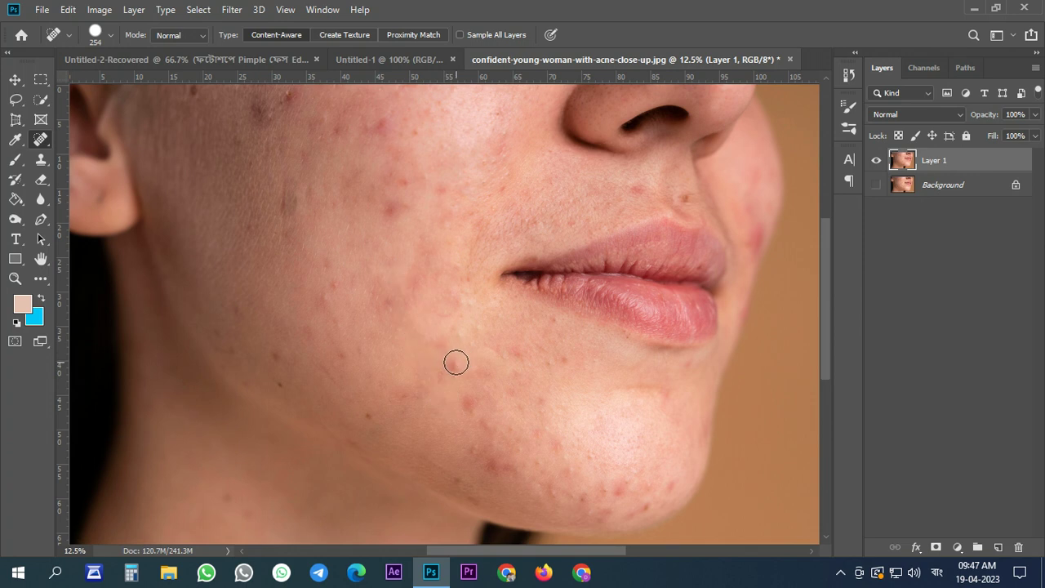
# - Remove the blemishes near the jawline, below the lower lip and across the chin
pyautogui.click(470, 405)
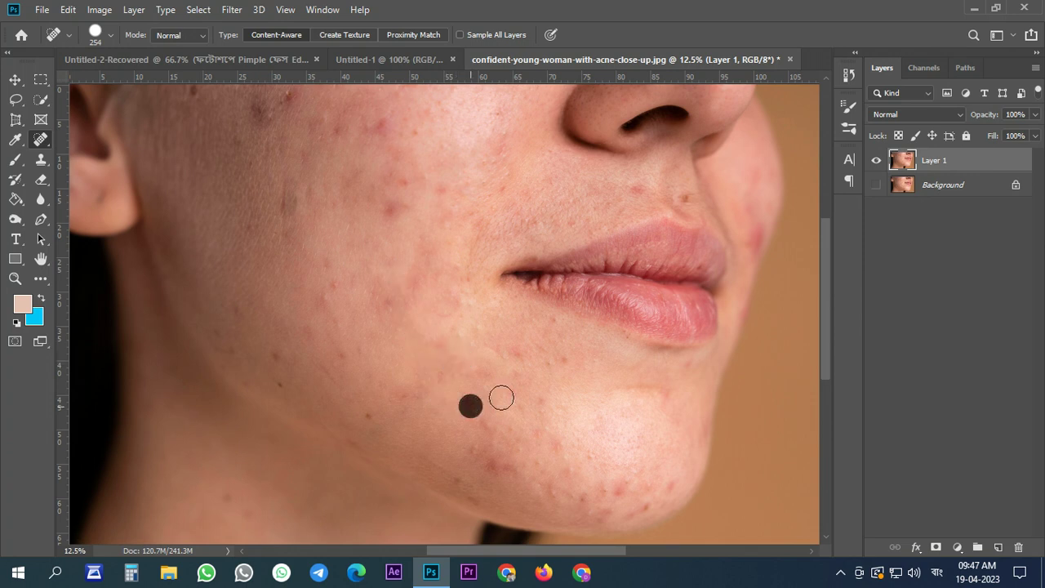
pyautogui.click(538, 400)
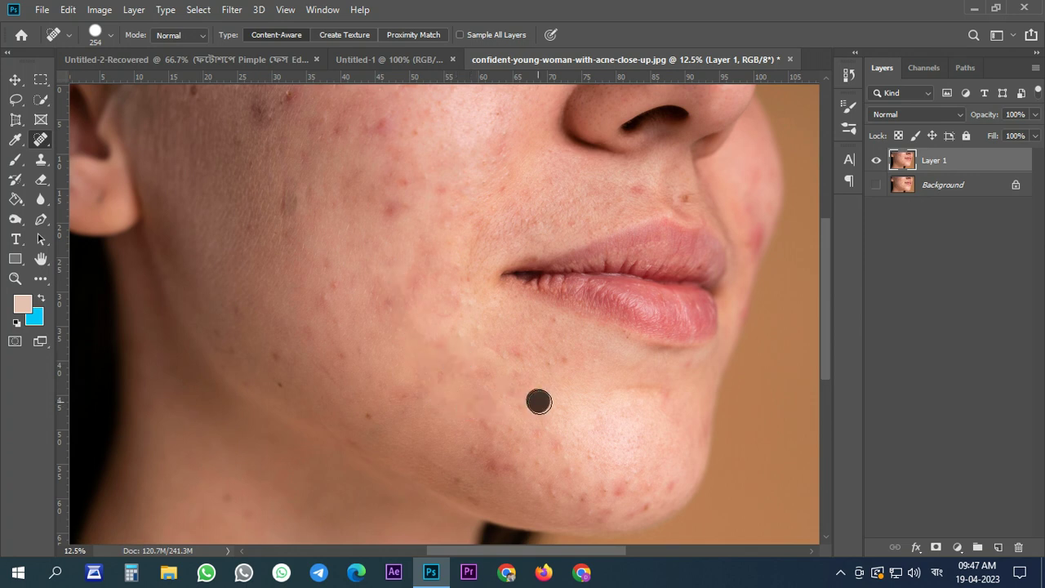
pyautogui.click(564, 360)
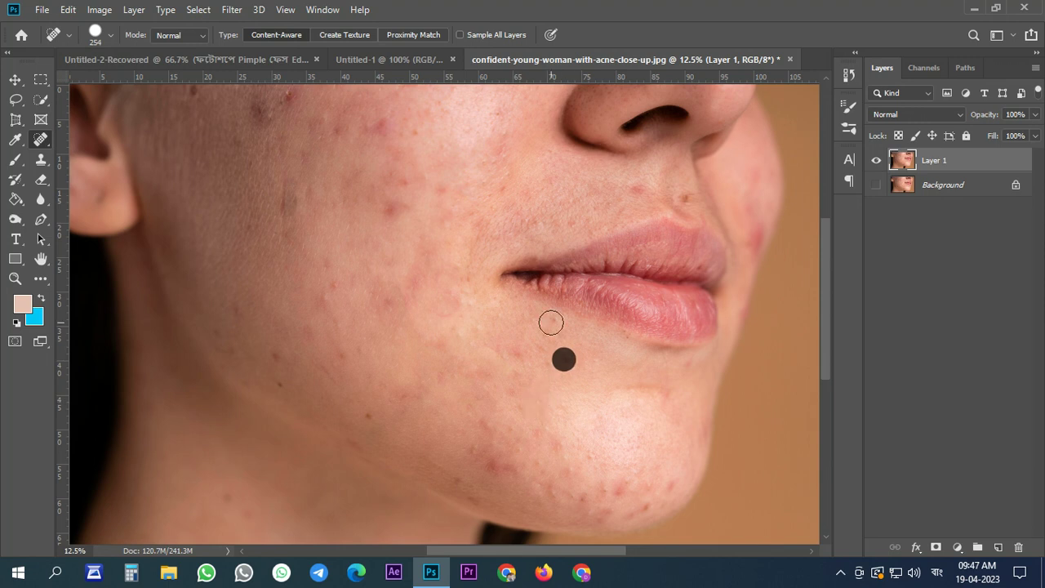
pyautogui.click(551, 322)
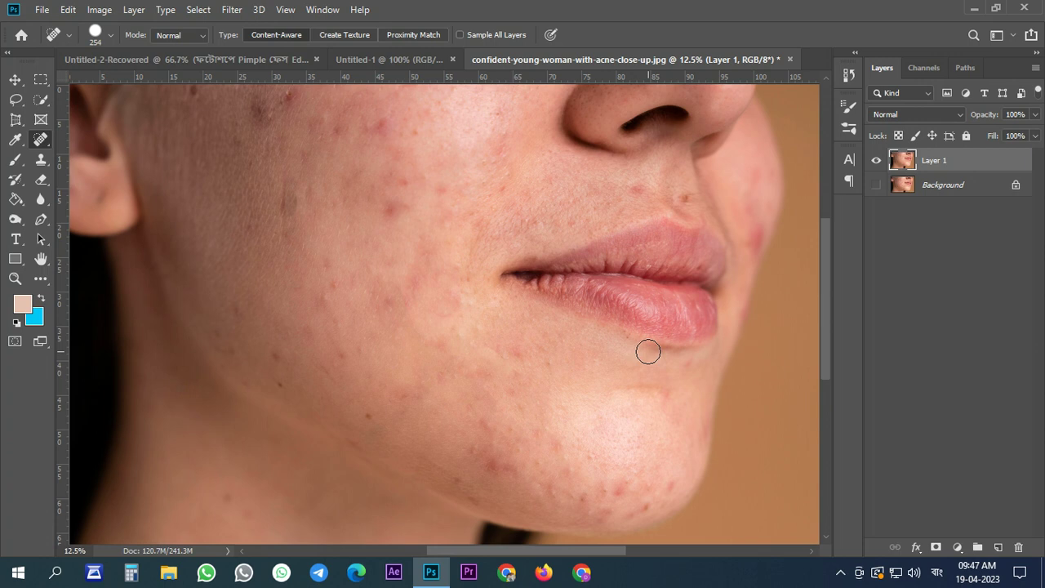
pyautogui.moveTo(648, 352); pyautogui.dragTo(695, 352)
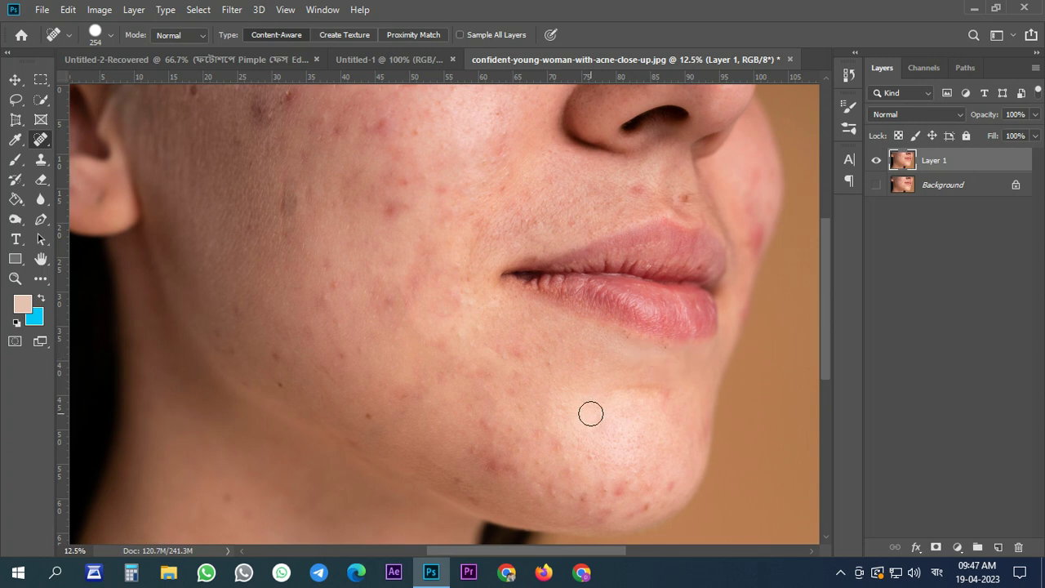
pyautogui.moveTo(670, 390); pyautogui.dragTo(570, 396)
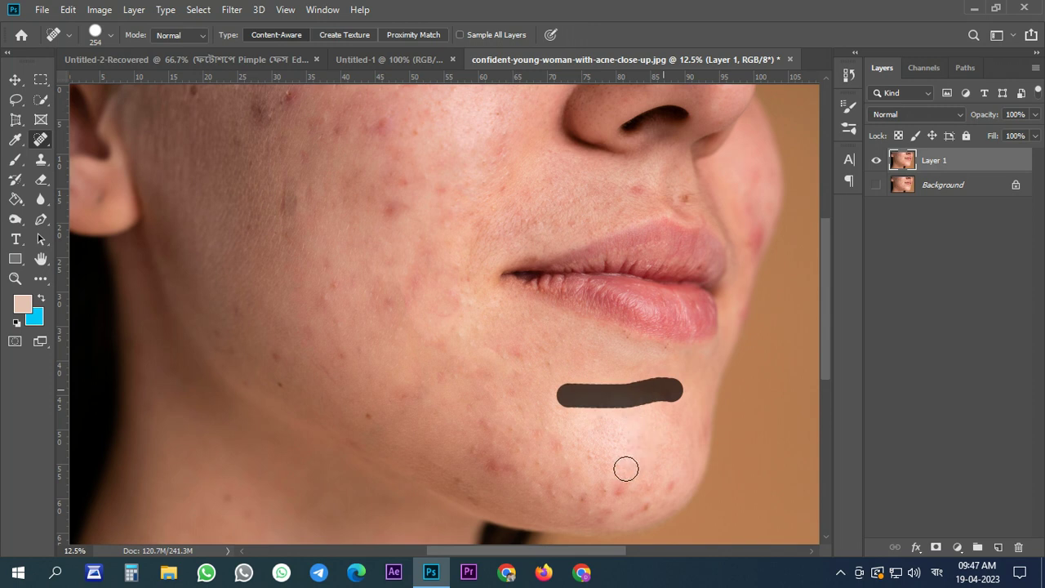
pyautogui.moveTo(487, 422)
pyautogui.mouseDown()
pyautogui.moveTo(583, 476)
pyautogui.moveTo(630, 487)
pyautogui.moveTo(473, 457)
pyautogui.moveTo(556, 482)
pyautogui.moveTo(487, 421)
pyautogui.mouseUp()
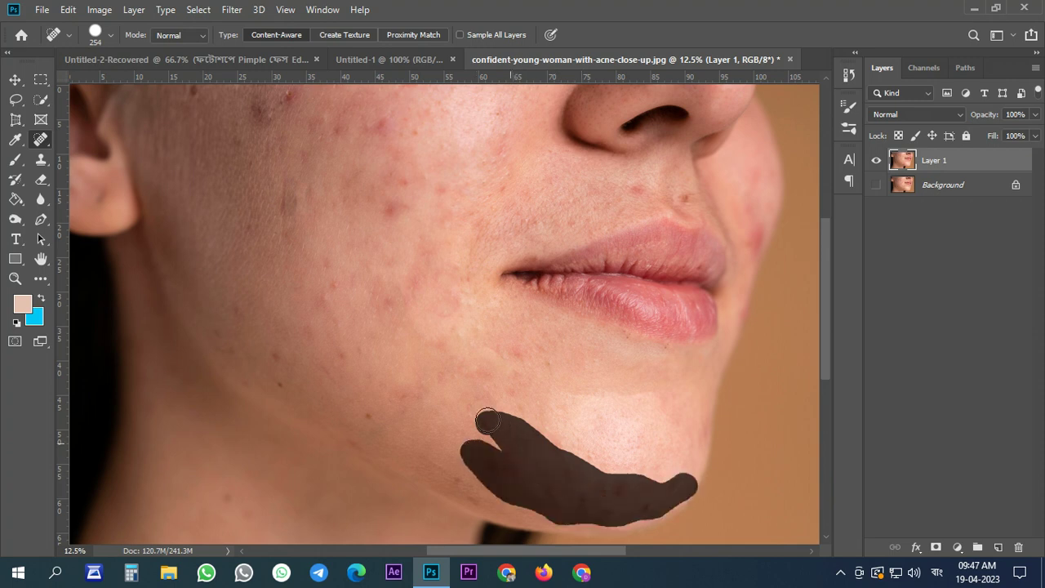
pyautogui.moveTo(488, 421)
pyautogui.mouseDown()
pyautogui.moveTo(514, 484)
pyautogui.moveTo(504, 486)
pyautogui.mouseUp()
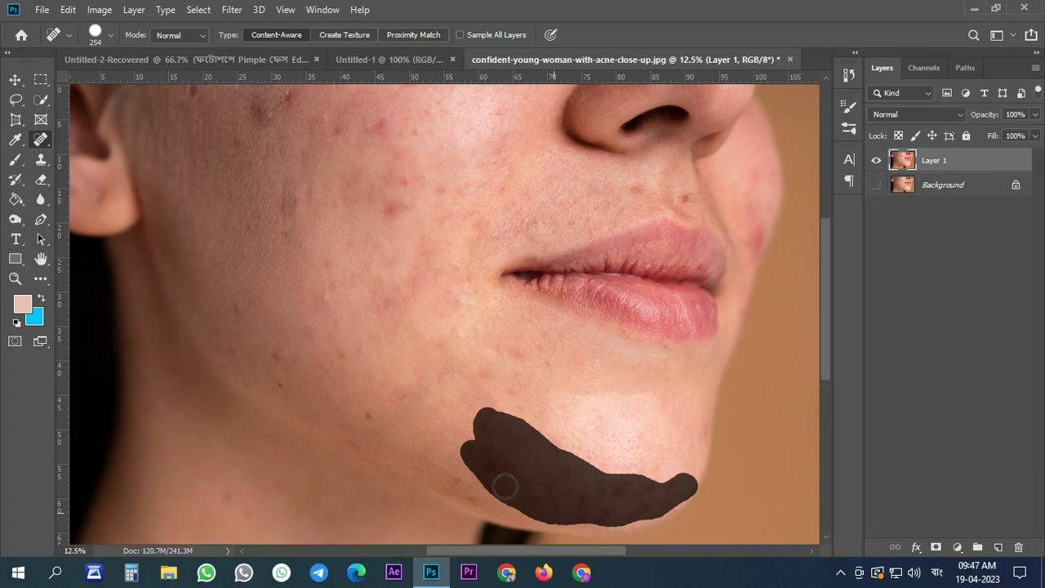
# - Heal a strip down the cheek and the acne across the middle of the chin
pyautogui.moveTo(392, 207)
pyautogui.mouseDown()
pyautogui.moveTo(392, 255)
pyautogui.moveTo(381, 256)
pyautogui.mouseUp()
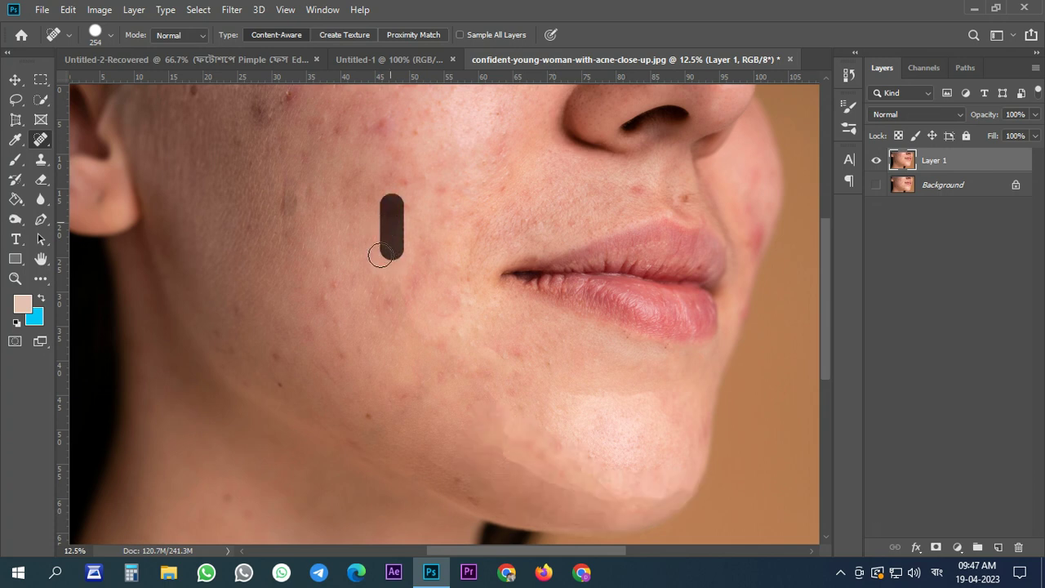
pyautogui.moveTo(381, 256); pyautogui.dragTo(380, 256)
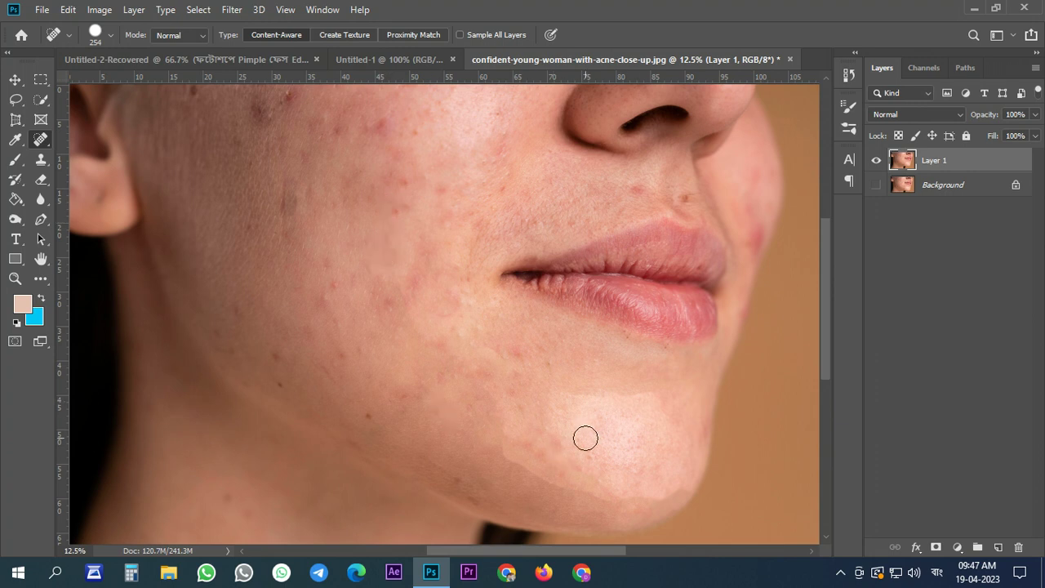
pyautogui.moveTo(551, 429); pyautogui.dragTo(551, 428)
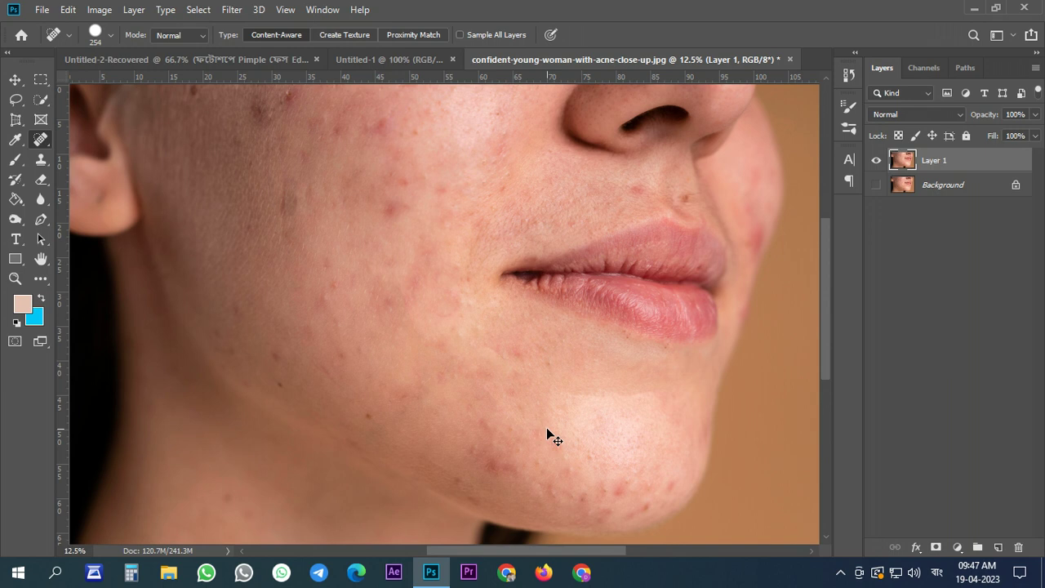
pyautogui.moveTo(558, 399); pyautogui.dragTo(649, 412)
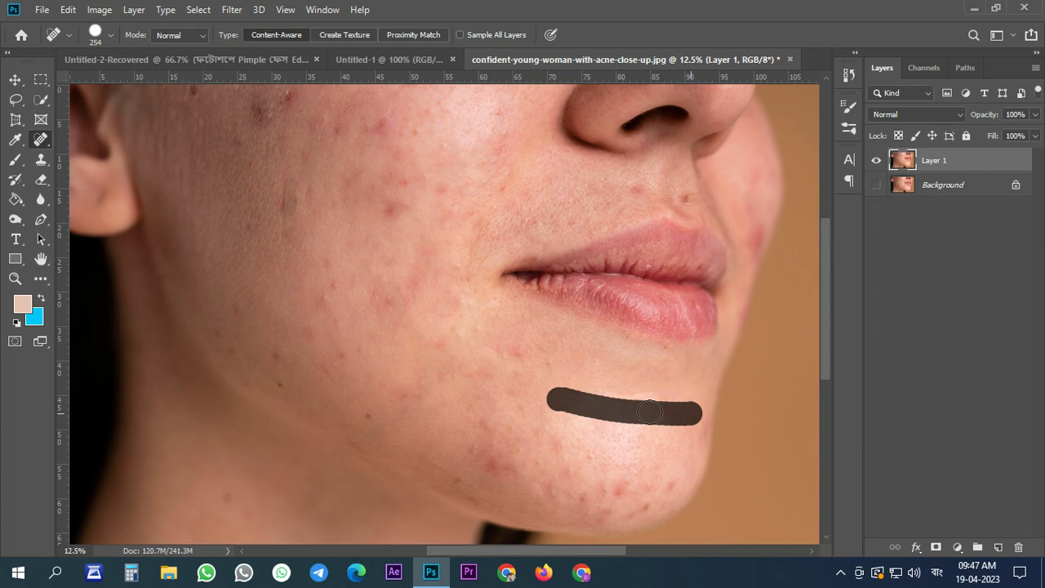
pyautogui.moveTo(690, 399); pyautogui.dragTo(592, 402)
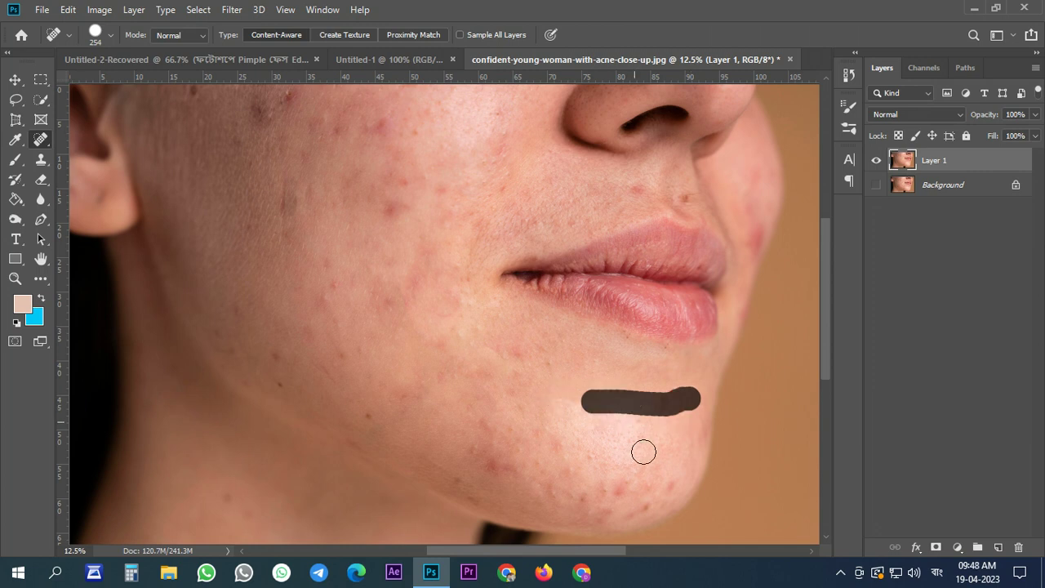
pyautogui.moveTo(585, 398); pyautogui.dragTo(585, 463)
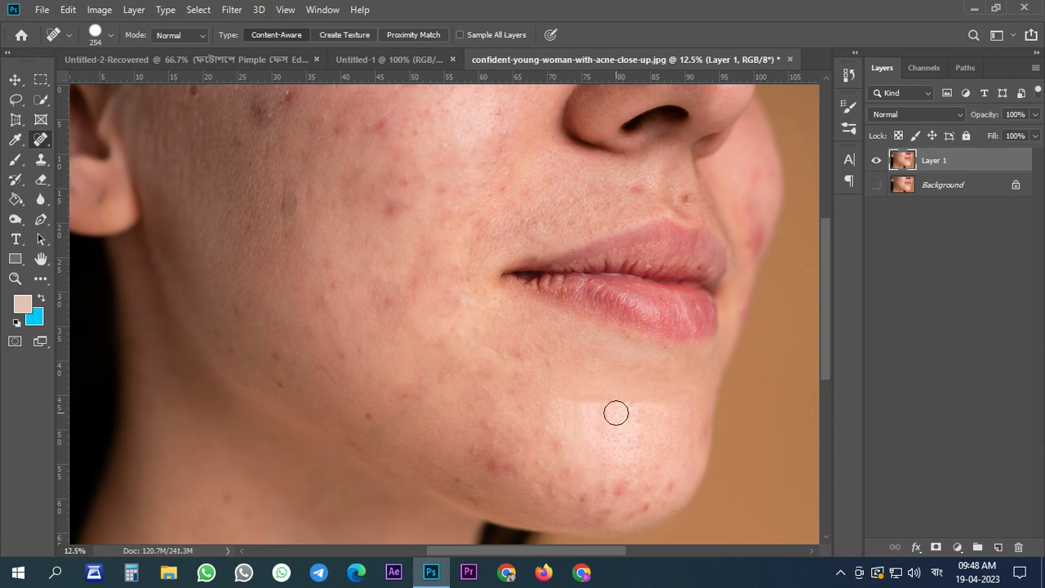
# - Heal the acne along the lower chin edge and the far cheek beside the mouth
pyautogui.moveTo(478, 431); pyautogui.dragTo(590, 490)
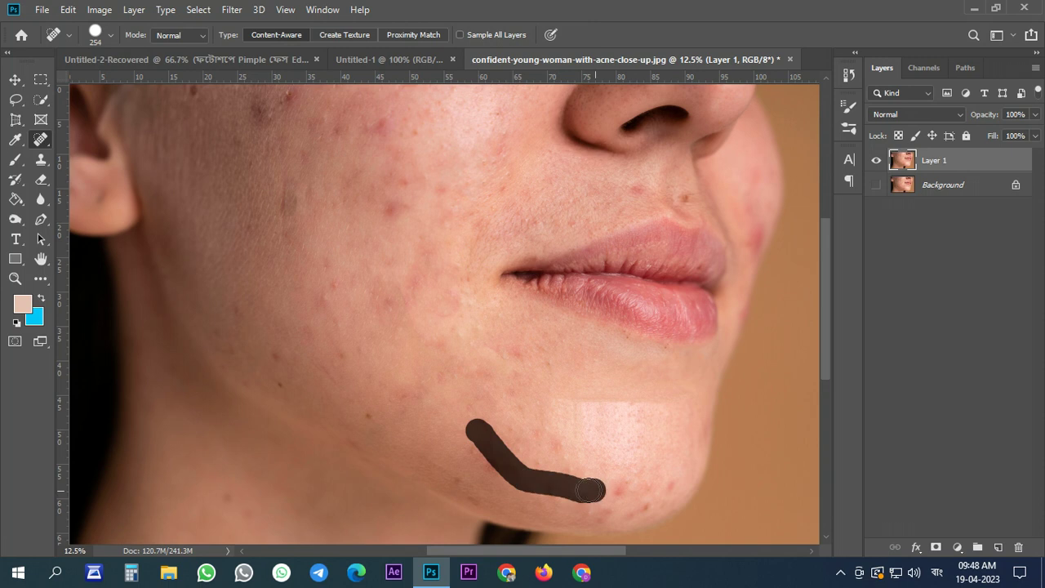
pyautogui.moveTo(590, 490); pyautogui.dragTo(604, 488)
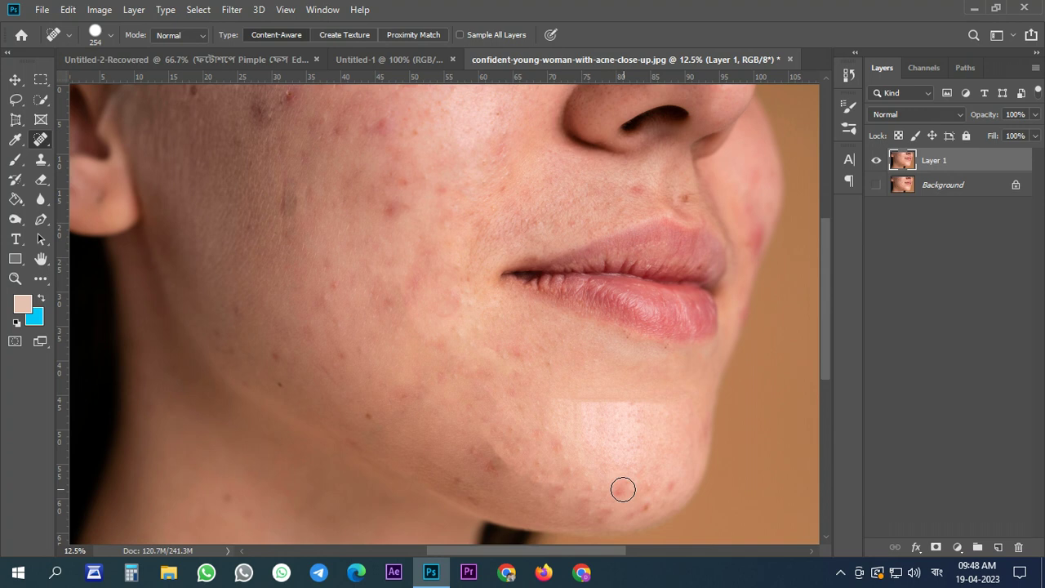
pyautogui.moveTo(623, 489); pyautogui.dragTo(645, 485)
pyautogui.moveTo(486, 434); pyautogui.dragTo(589, 495)
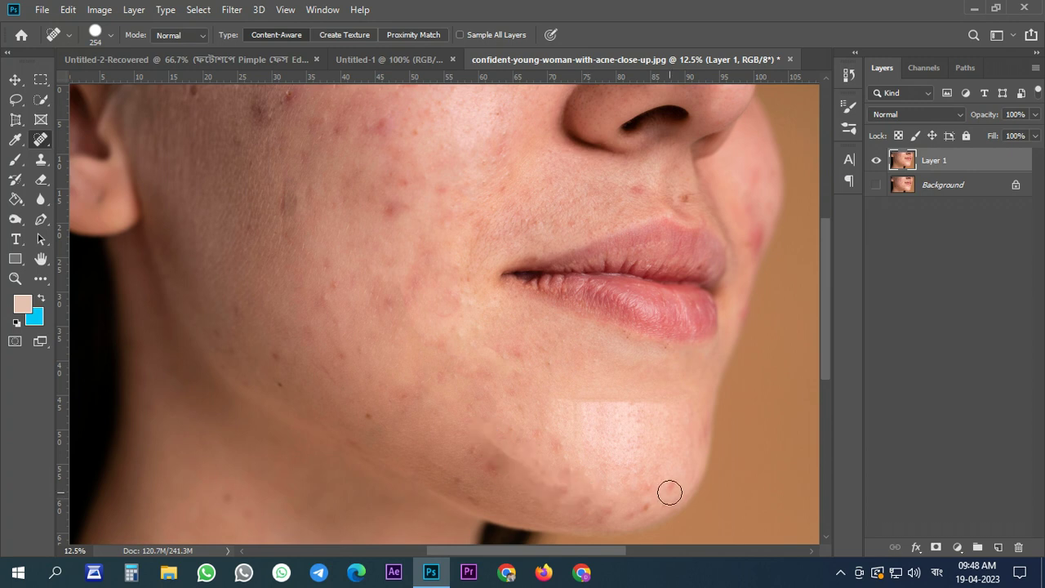
pyautogui.moveTo(669, 492); pyautogui.dragTo(548, 489)
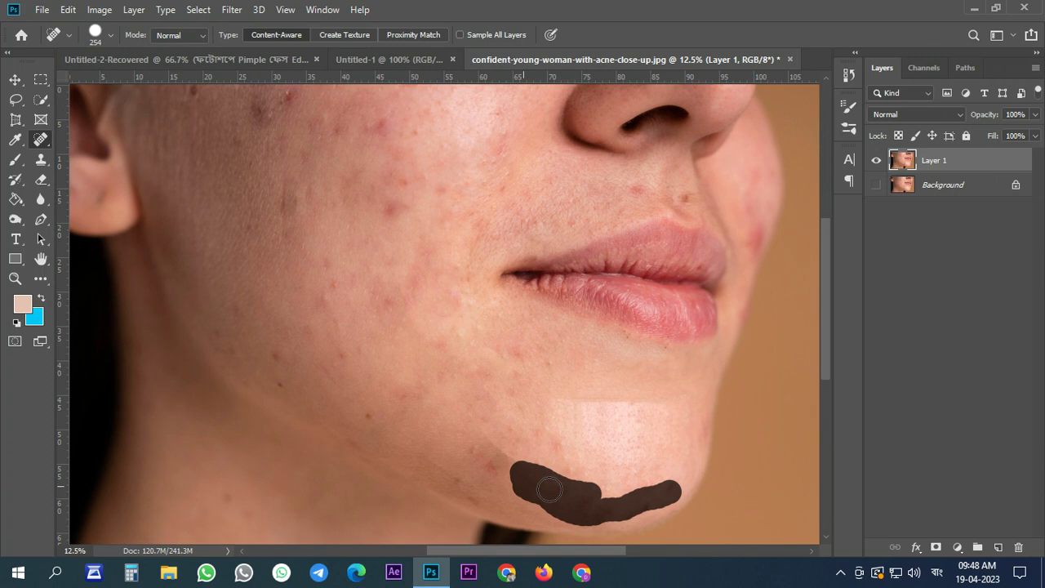
pyautogui.moveTo(752, 177); pyautogui.dragTo(752, 262)
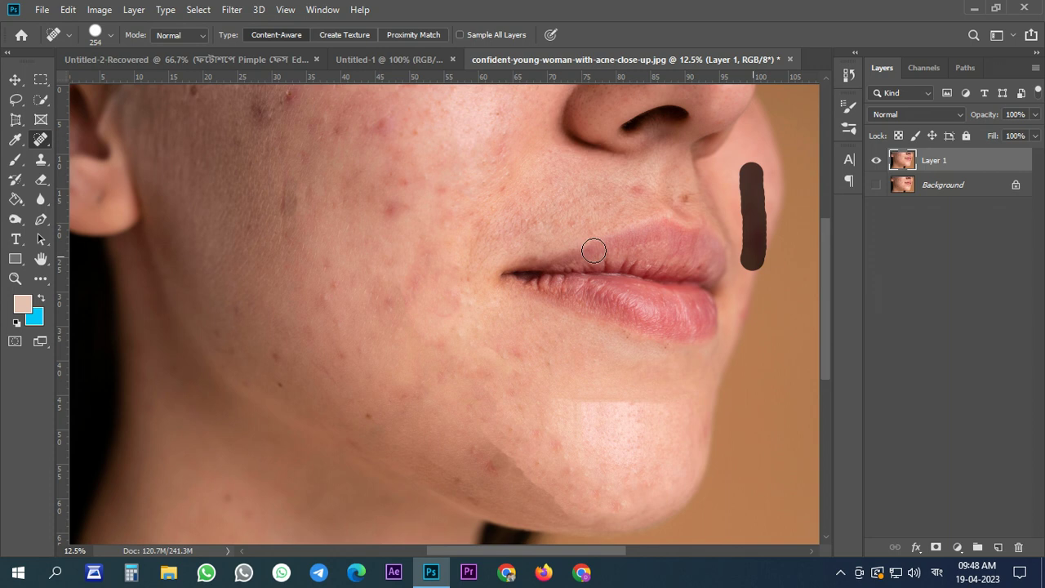
pyautogui.scroll(1, 349, 174)
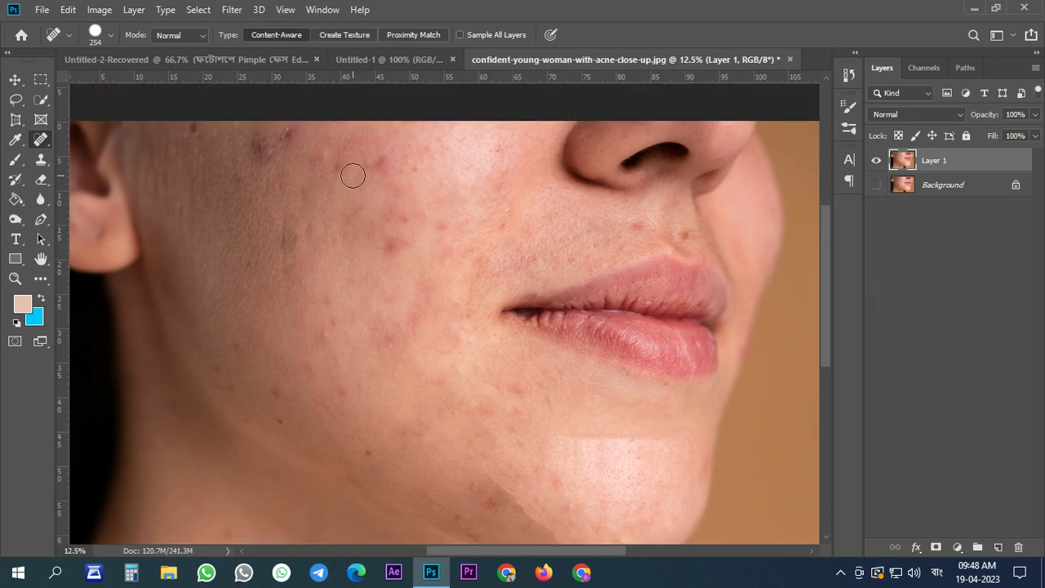
# - Remove blemishes beside the nose and paint bands of healing down the mid-cheek
pyautogui.click(683, 232)
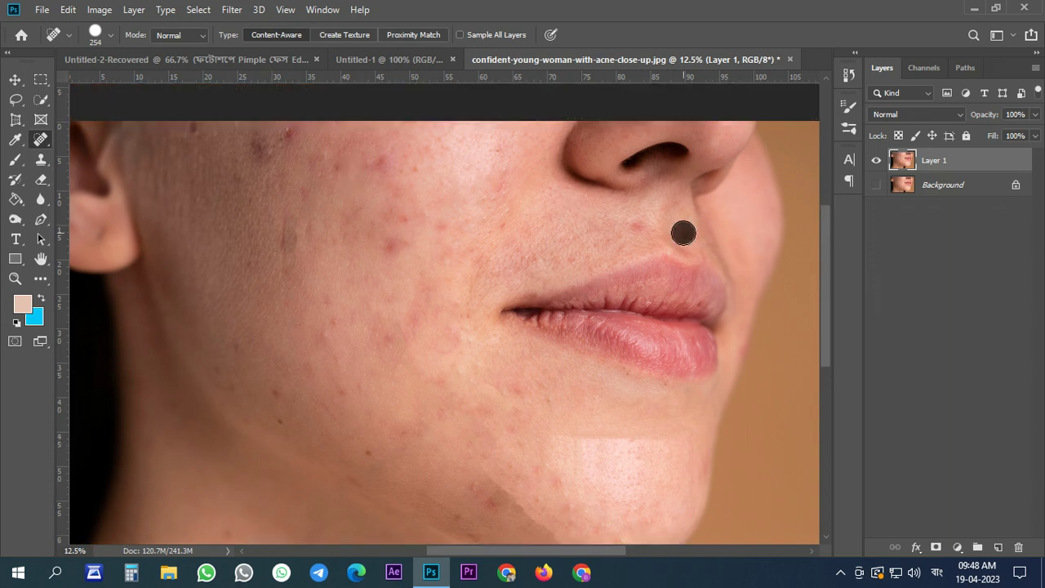
pyautogui.click(631, 223)
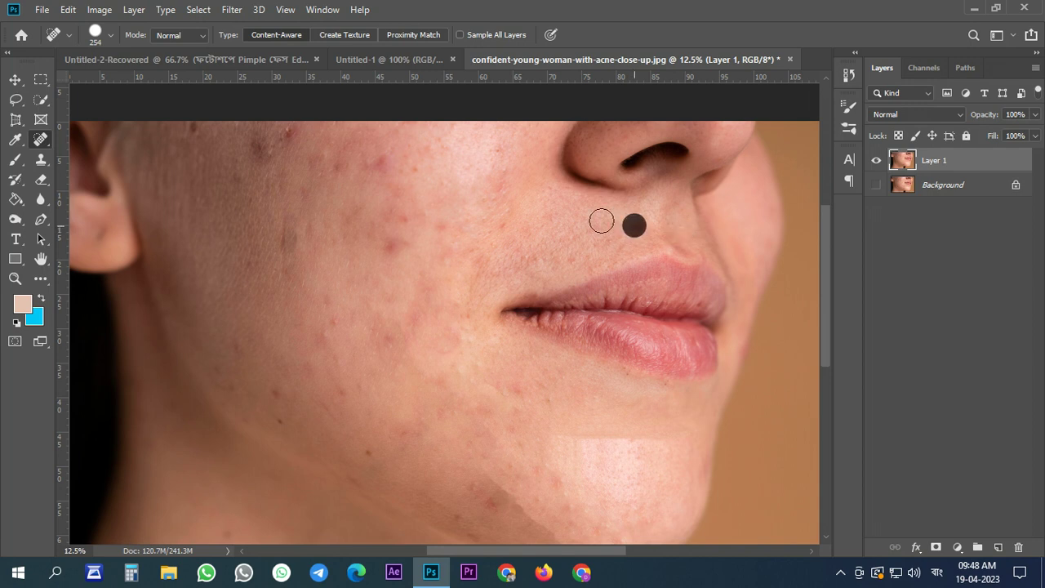
pyautogui.scroll(1, 373, 158)
pyautogui.click(378, 164)
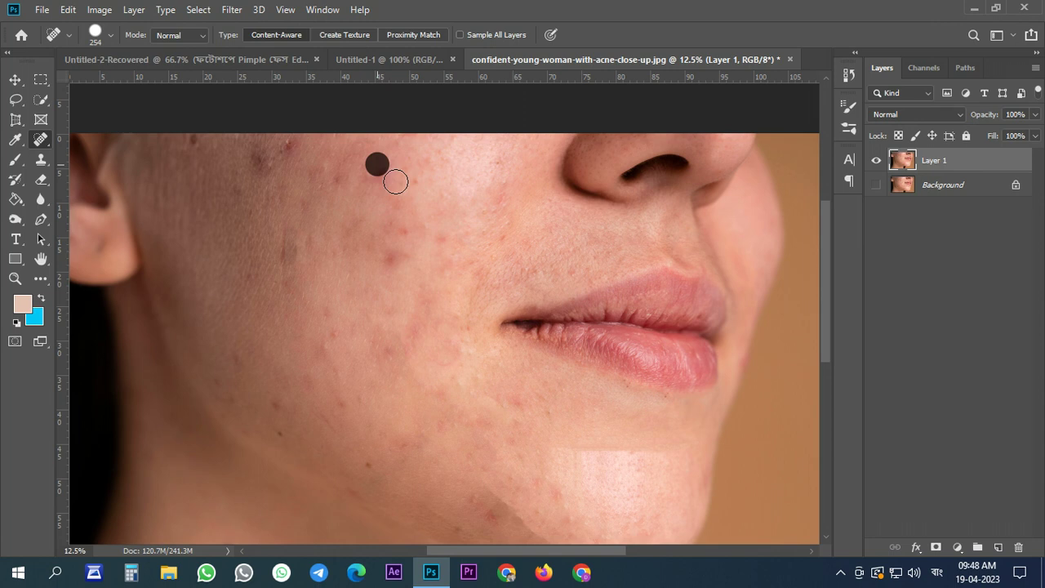
pyautogui.moveTo(422, 164); pyautogui.dragTo(374, 325)
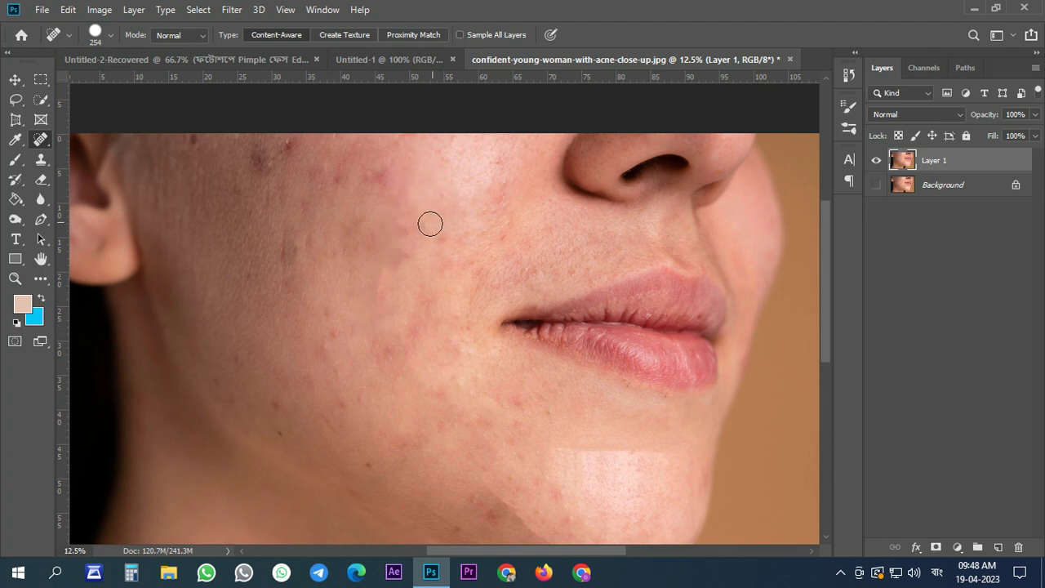
pyautogui.moveTo(444, 223); pyautogui.dragTo(382, 379)
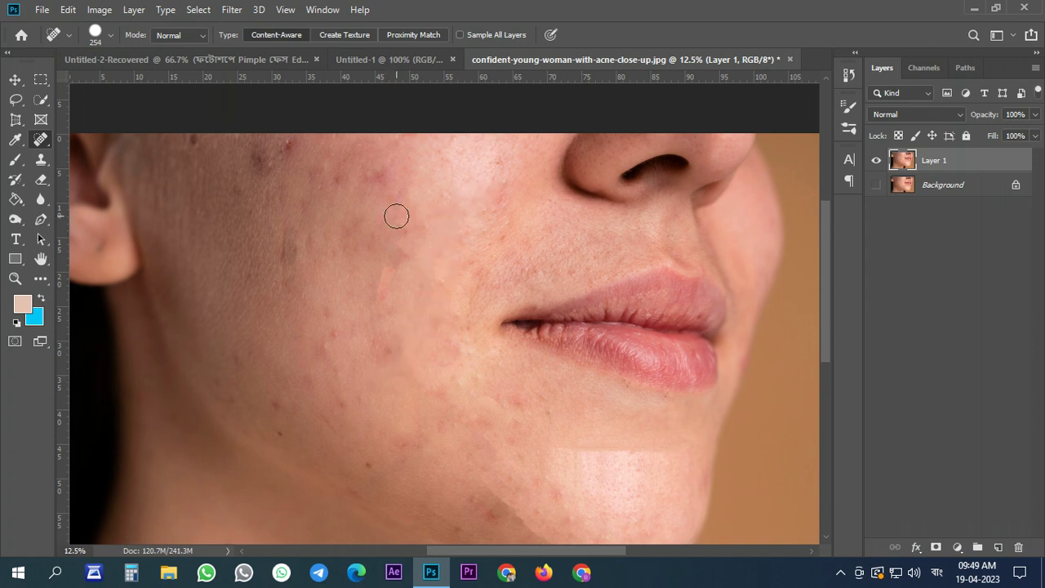
pyautogui.moveTo(396, 215); pyautogui.dragTo(391, 418)
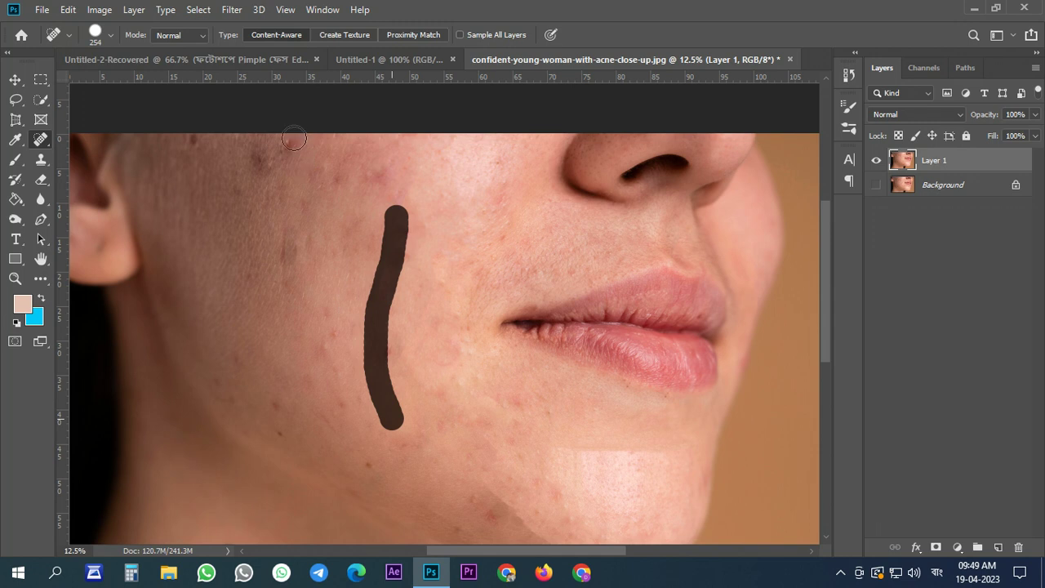
# - Heal the spots along the top of the cheek and curving down to the lower cheek
pyautogui.moveTo(294, 138); pyautogui.dragTo(246, 146)
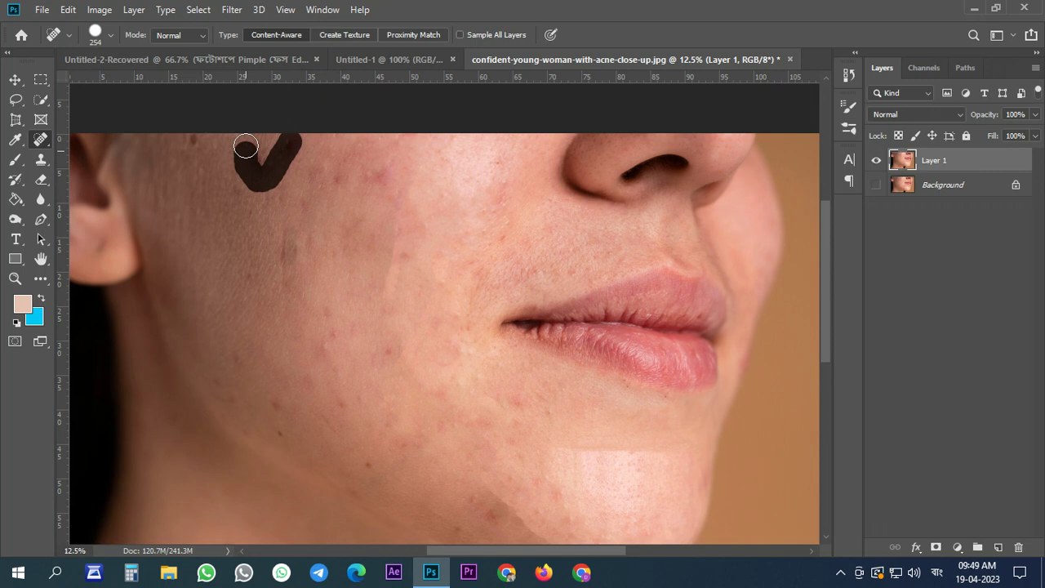
pyautogui.moveTo(246, 146); pyautogui.dragTo(183, 138)
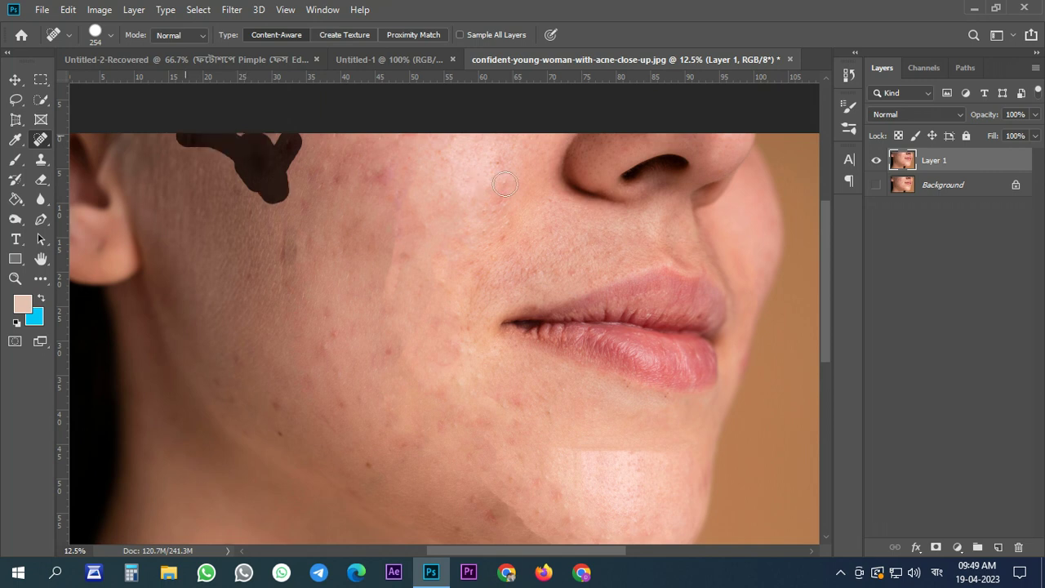
pyautogui.click(505, 184)
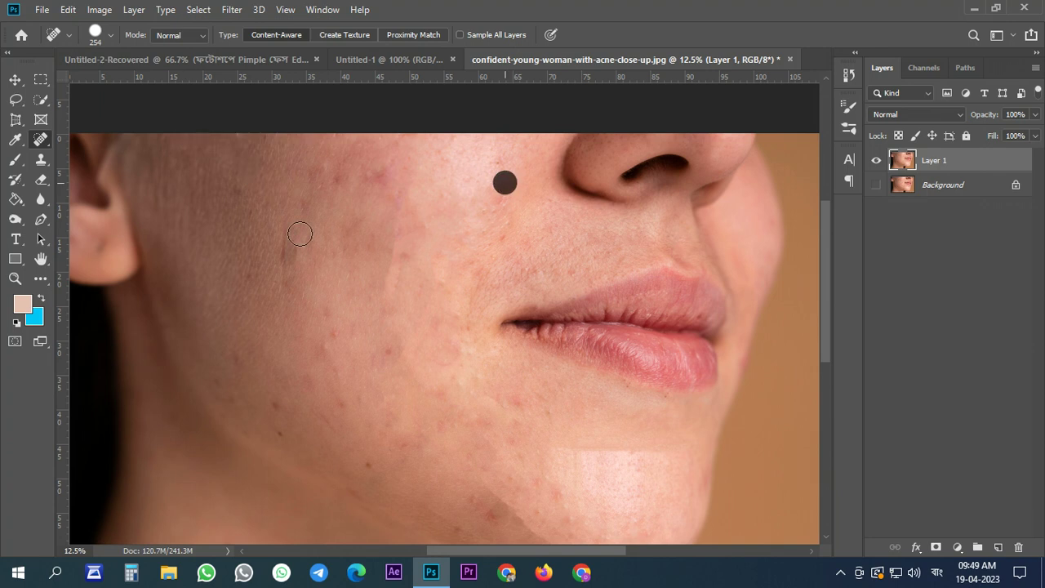
pyautogui.click(338, 176)
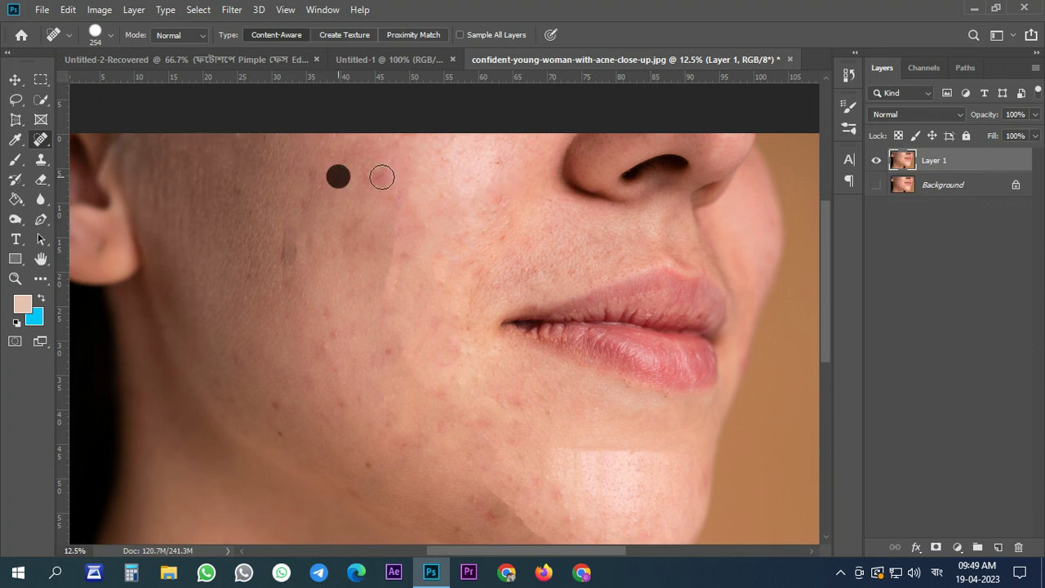
pyautogui.moveTo(379, 164); pyautogui.dragTo(356, 222)
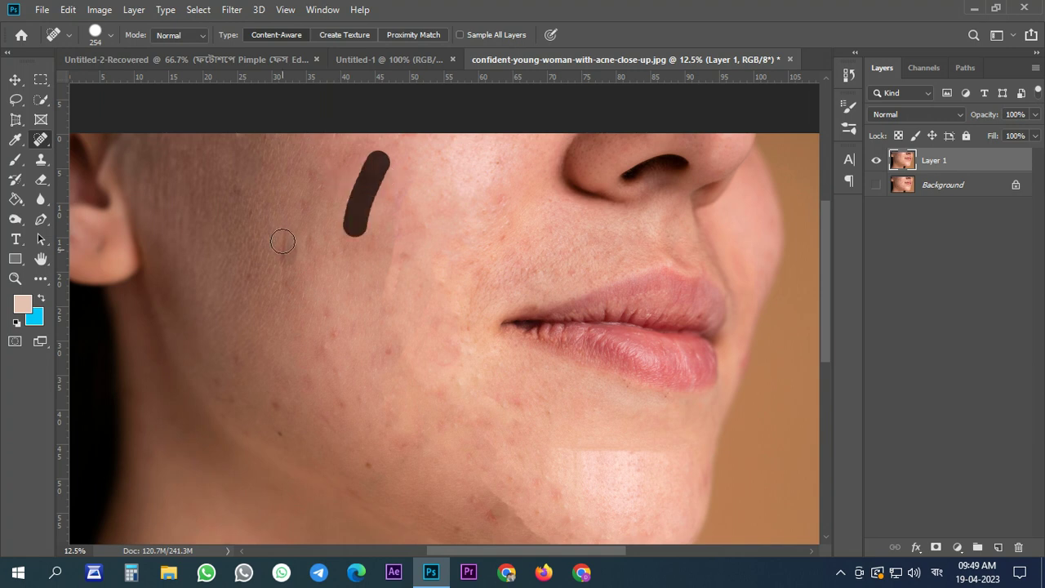
pyautogui.moveTo(282, 241)
pyautogui.mouseDown()
pyautogui.moveTo(321, 357)
pyautogui.moveTo(329, 334)
pyautogui.moveTo(341, 356)
pyautogui.mouseUp()
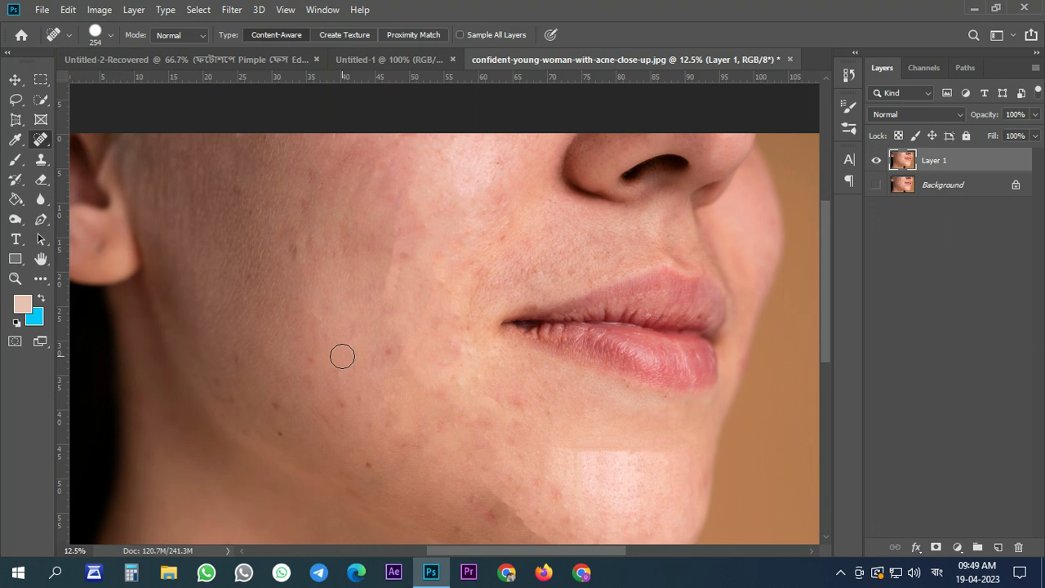
pyautogui.scroll(-1, 342, 356)
pyautogui.click(233, 336)
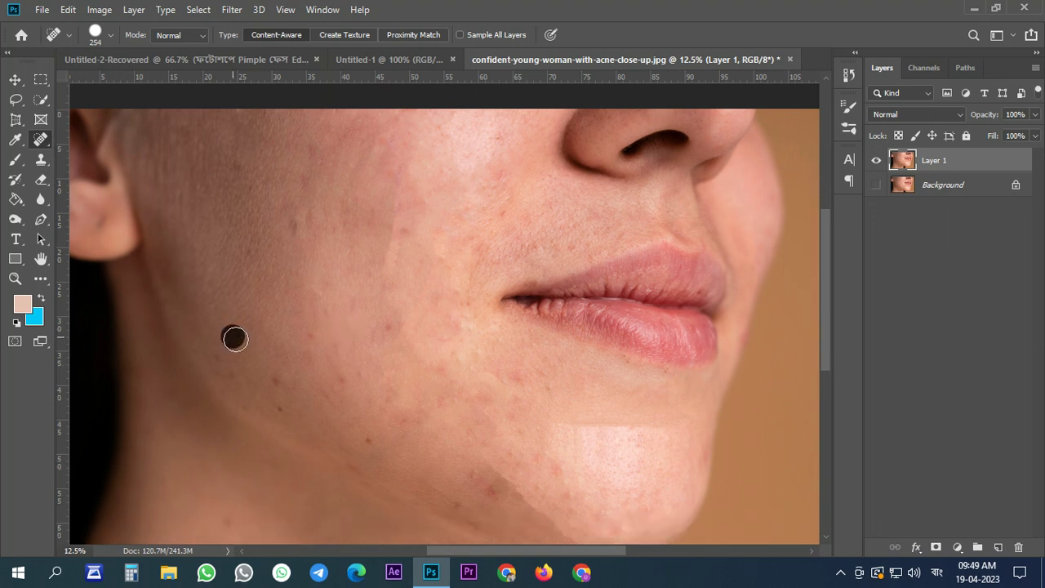
# - Heal lower-cheek spots near the jawline, then brush the strip from the mouth corner toward the jaw
pyautogui.click(273, 383)
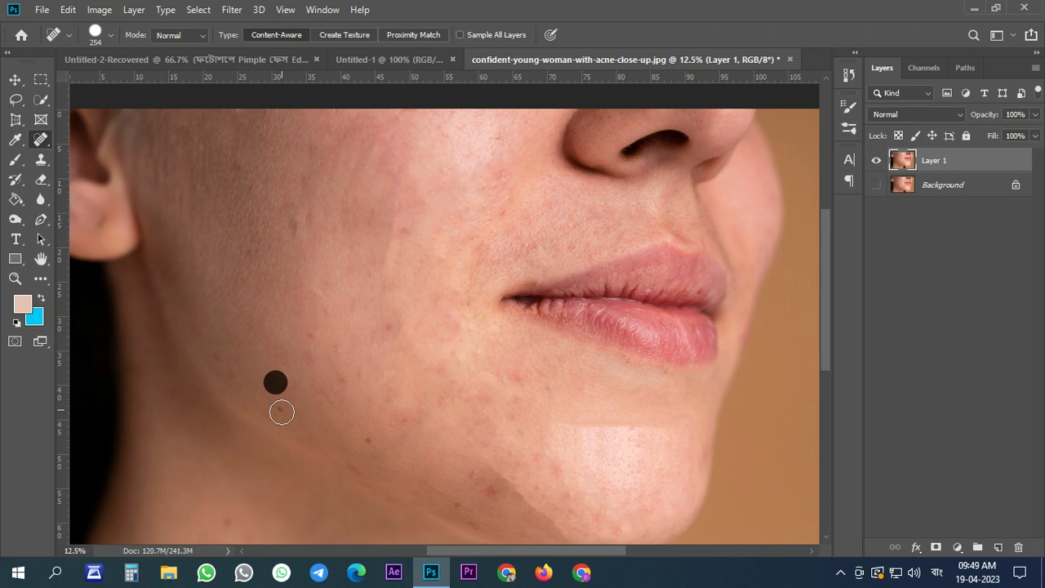
pyautogui.click(283, 411)
pyautogui.click(387, 325)
pyautogui.click(359, 372)
pyautogui.click(445, 254)
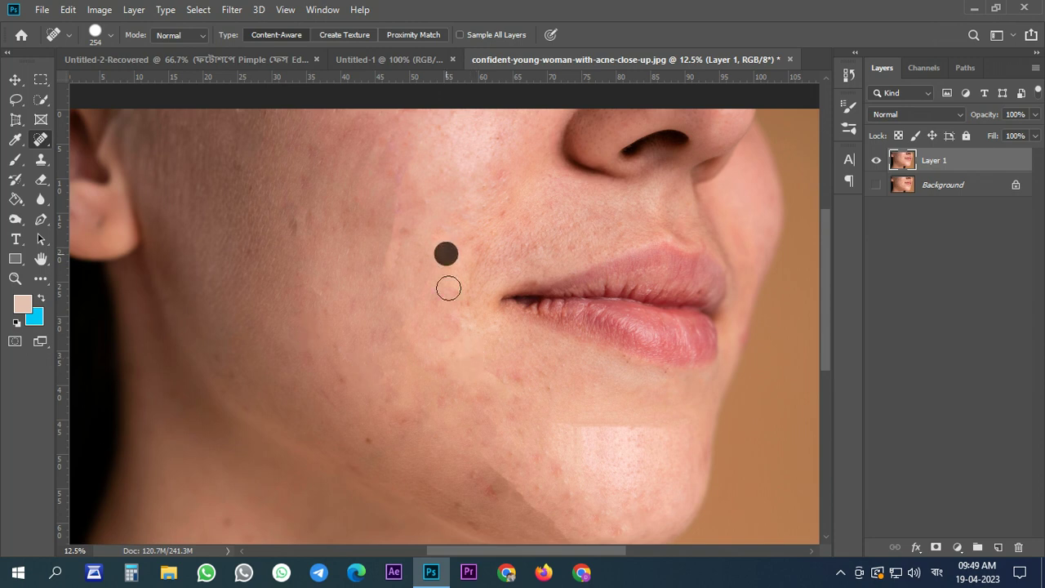
pyautogui.moveTo(397, 214); pyautogui.dragTo(454, 387)
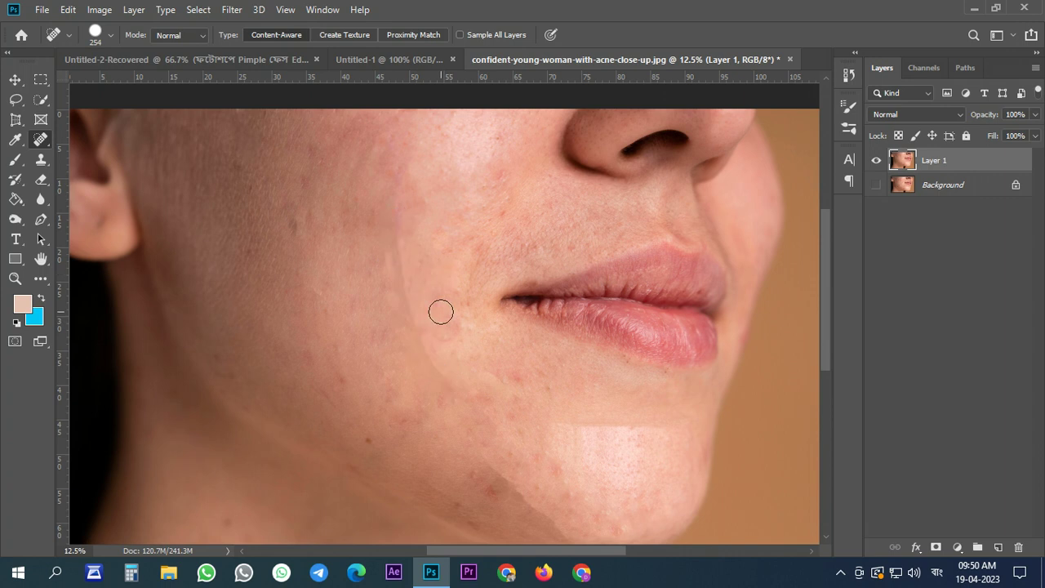
pyautogui.moveTo(398, 245); pyautogui.dragTo(504, 408)
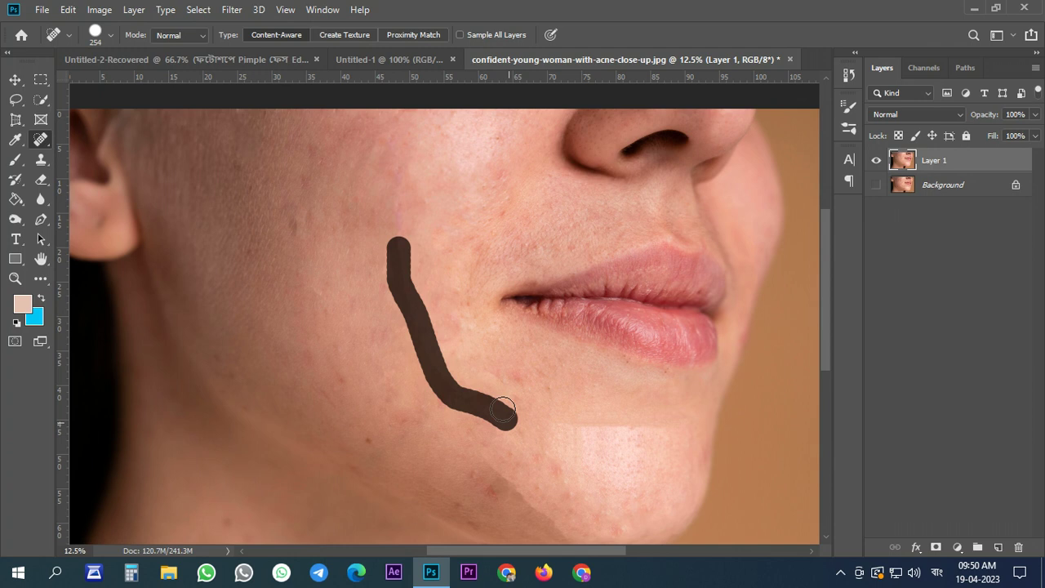
pyautogui.moveTo(503, 408); pyautogui.dragTo(504, 408)
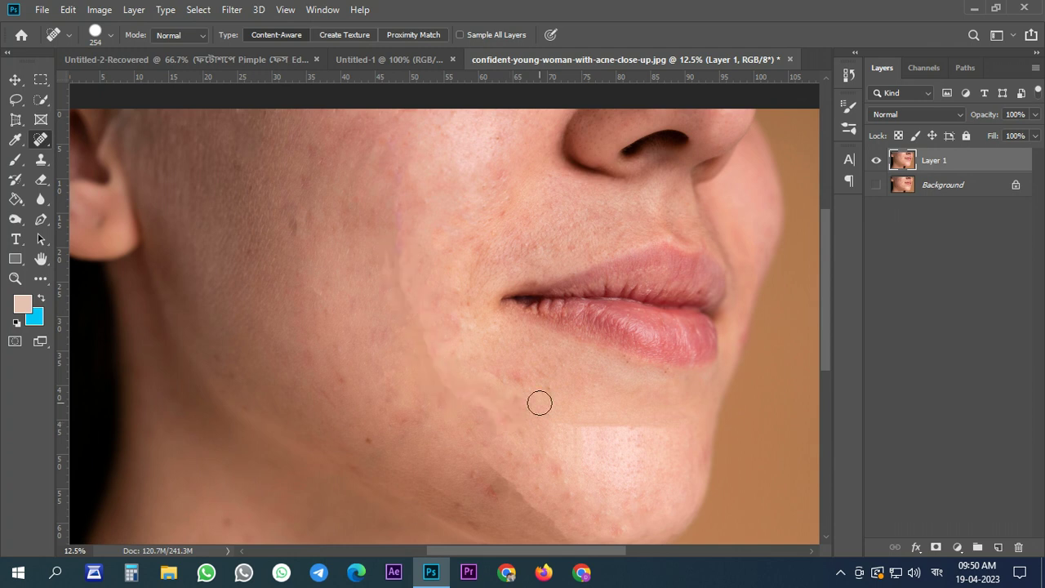
pyautogui.scroll(-2, 540, 403)
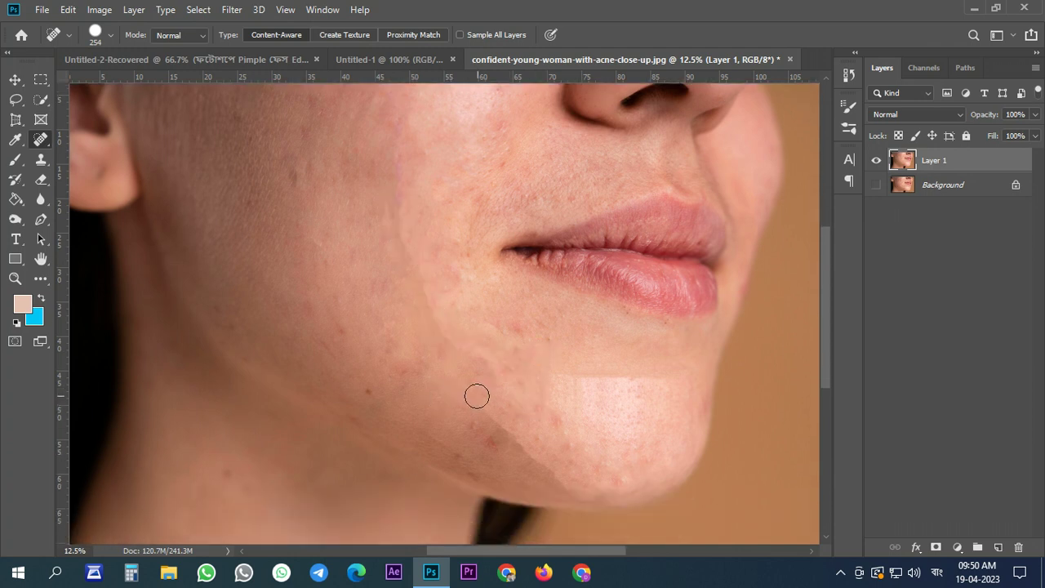
# - Heal the chin patch edges and paint bands across the chin and along the jawline
pyautogui.moveTo(482, 397); pyautogui.dragTo(581, 478)
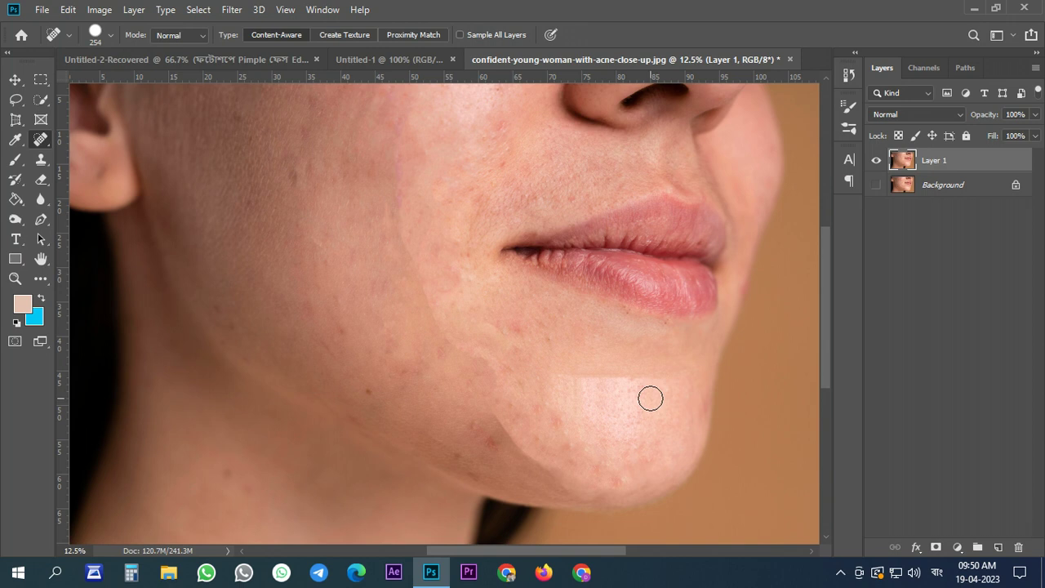
pyautogui.moveTo(560, 374); pyautogui.dragTo(561, 416)
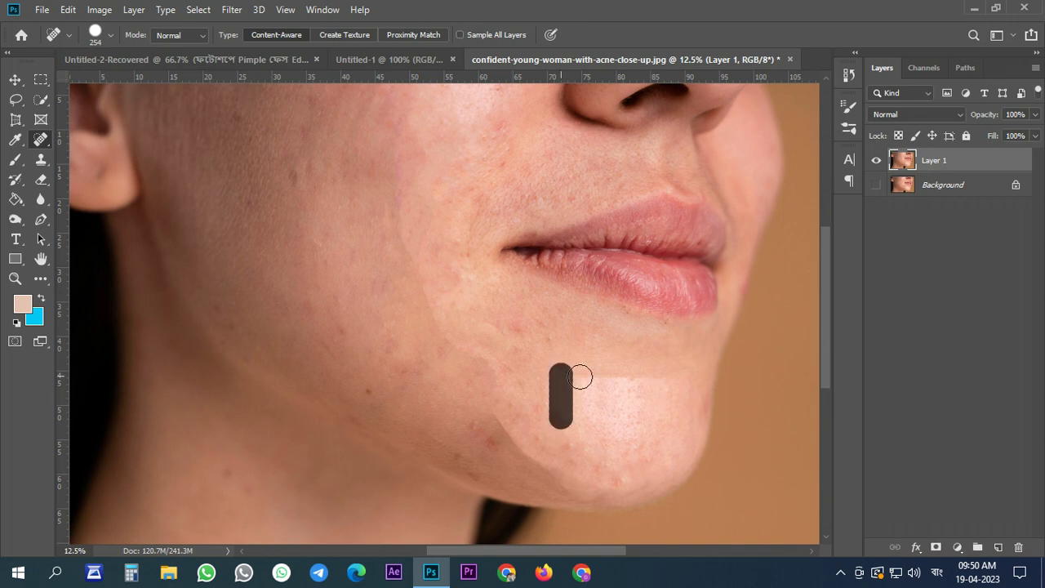
pyautogui.moveTo(564, 379); pyautogui.dragTo(613, 381)
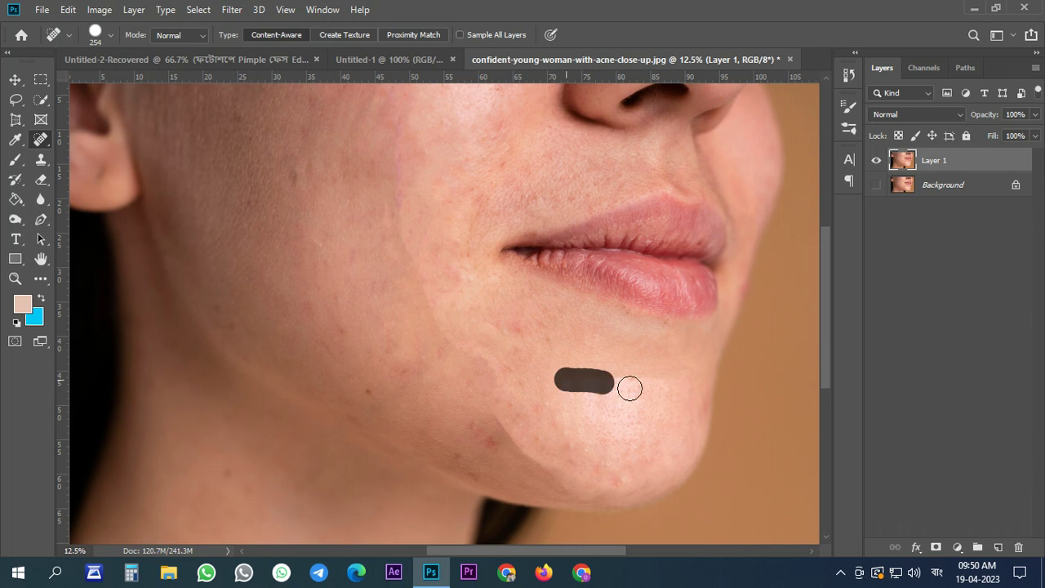
pyautogui.moveTo(630, 388); pyautogui.dragTo(677, 384)
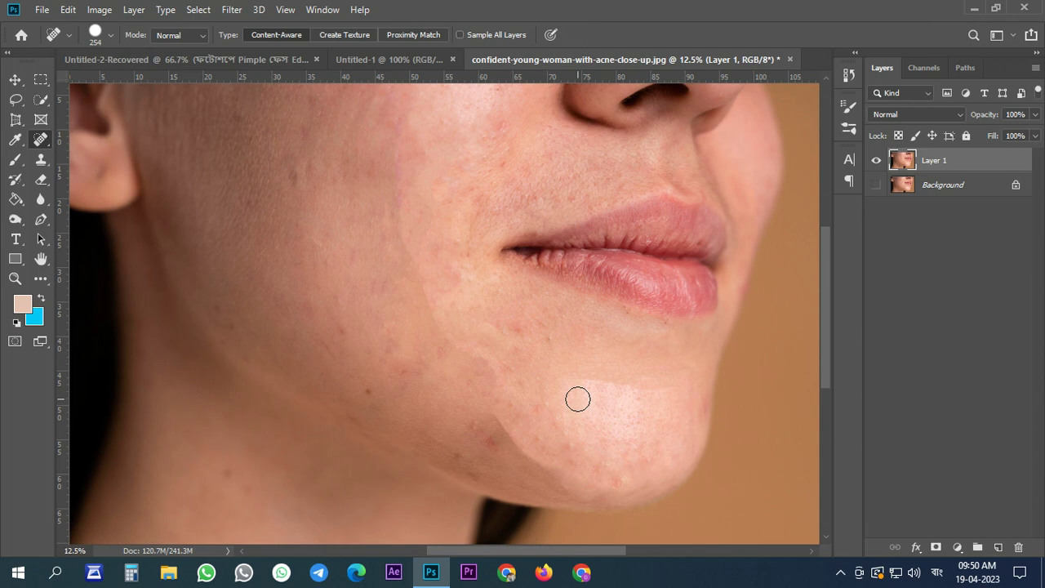
pyautogui.moveTo(575, 377); pyautogui.dragTo(647, 404)
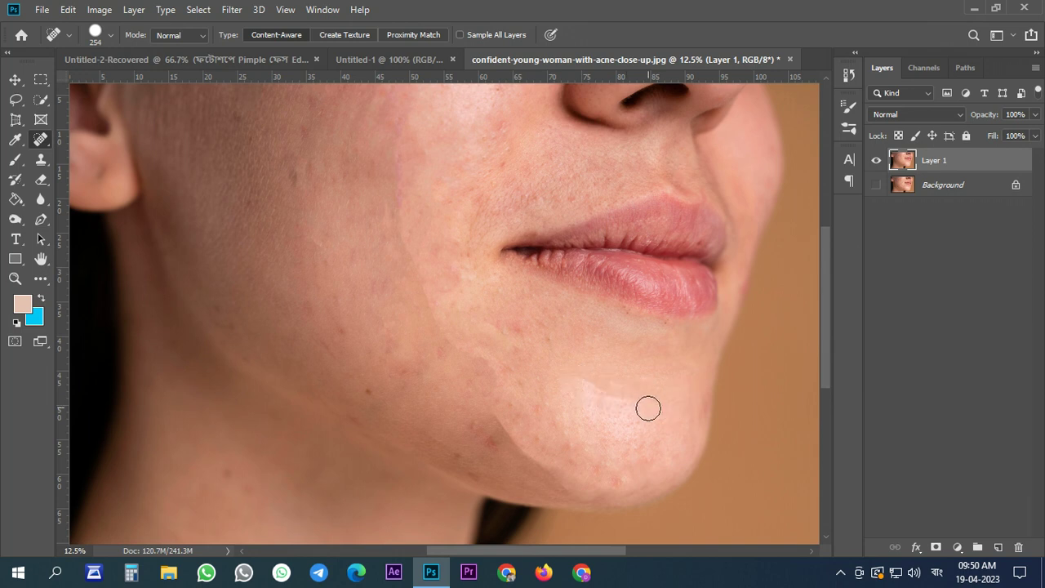
pyautogui.moveTo(572, 437); pyautogui.dragTo(620, 396)
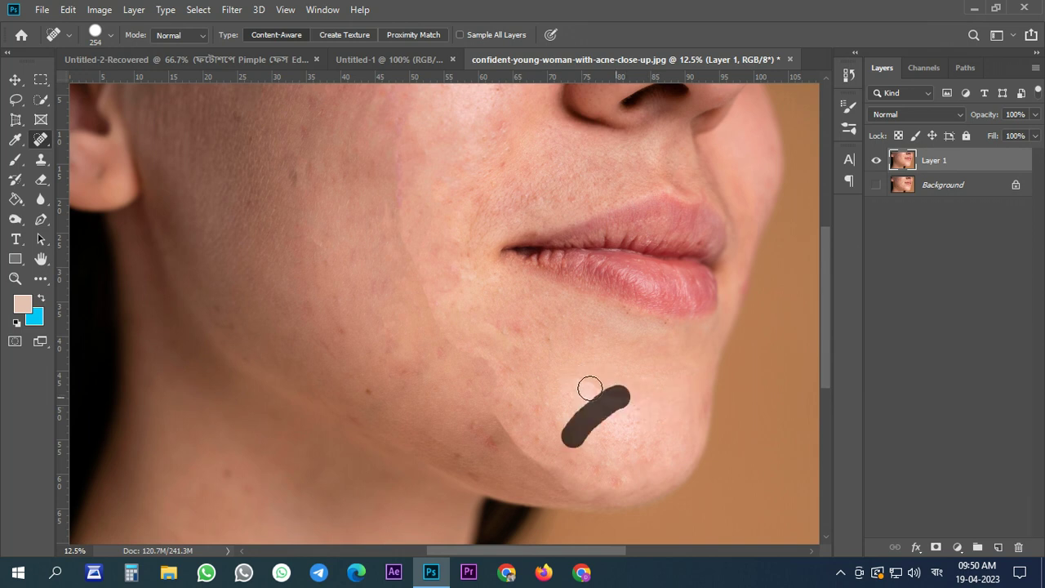
pyautogui.moveTo(557, 432); pyautogui.dragTo(594, 371)
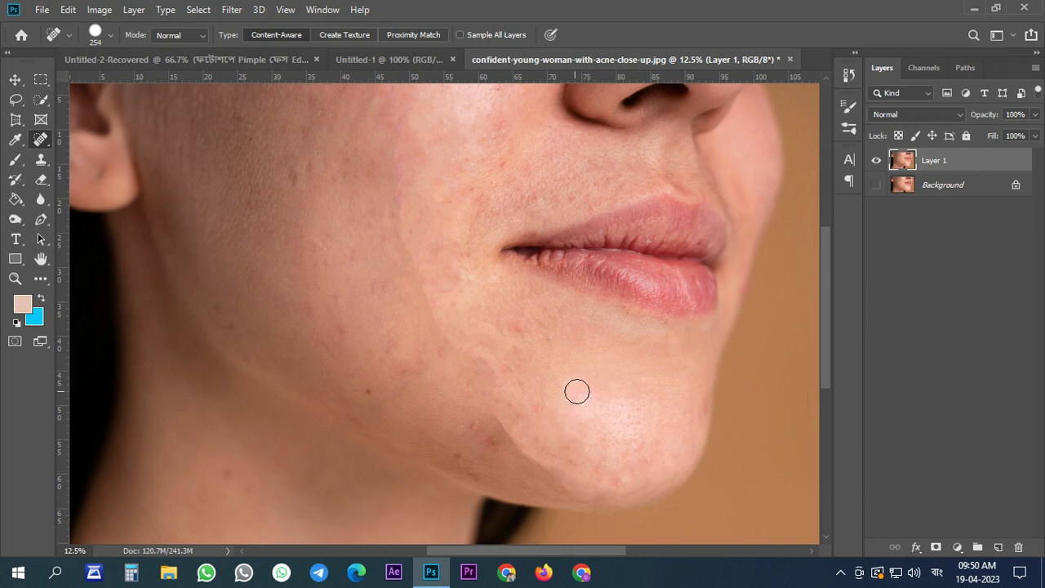
pyautogui.moveTo(571, 486); pyautogui.dragTo(633, 404)
pyautogui.moveTo(689, 409); pyautogui.dragTo(662, 470)
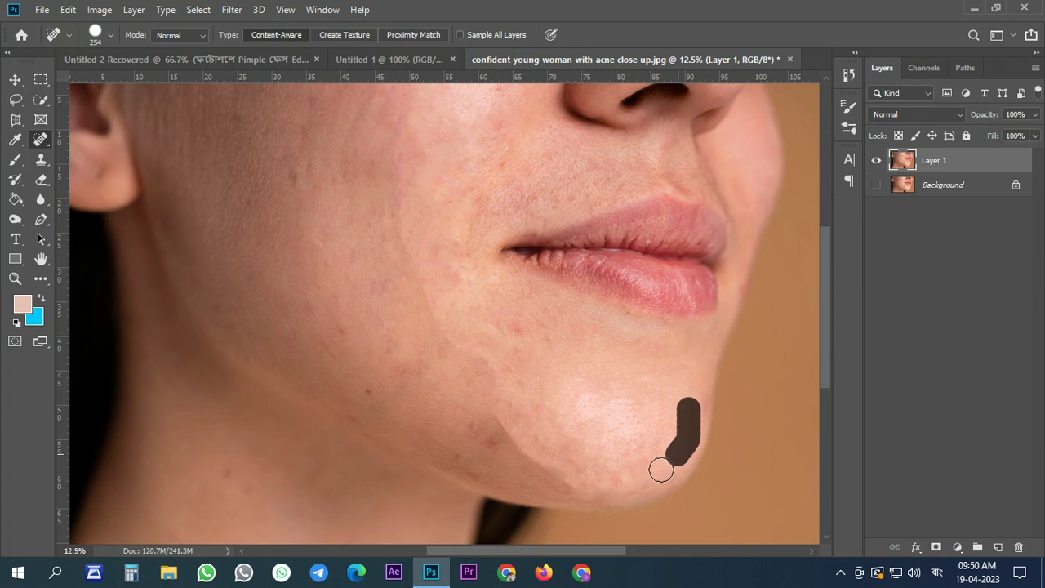
pyautogui.moveTo(662, 471); pyautogui.dragTo(575, 486)
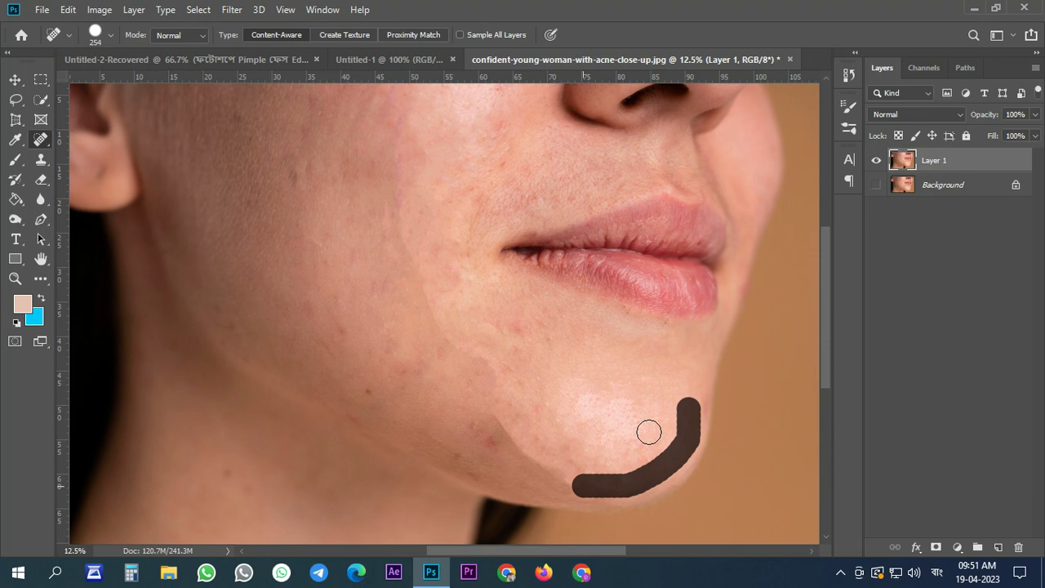
# - Undo and repaint the chin healing stroke several times until it blends
pyautogui.hotkey('ctrl', 'z')
pyautogui.moveTo(588, 483); pyautogui.dragTo(668, 410)
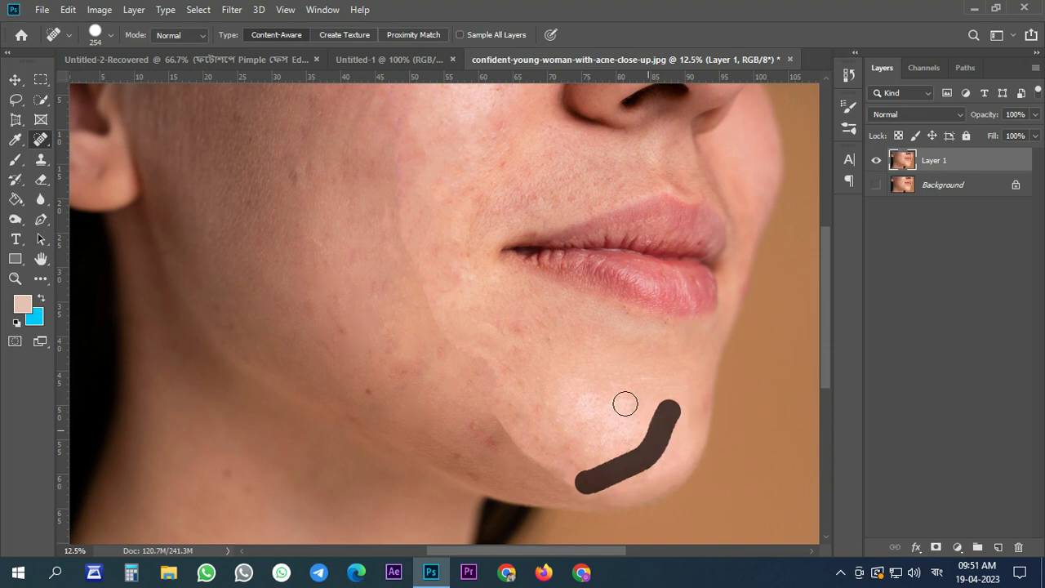
pyautogui.hotkey('ctrl', 'z')
pyautogui.moveTo(575, 465); pyautogui.dragTo(639, 414)
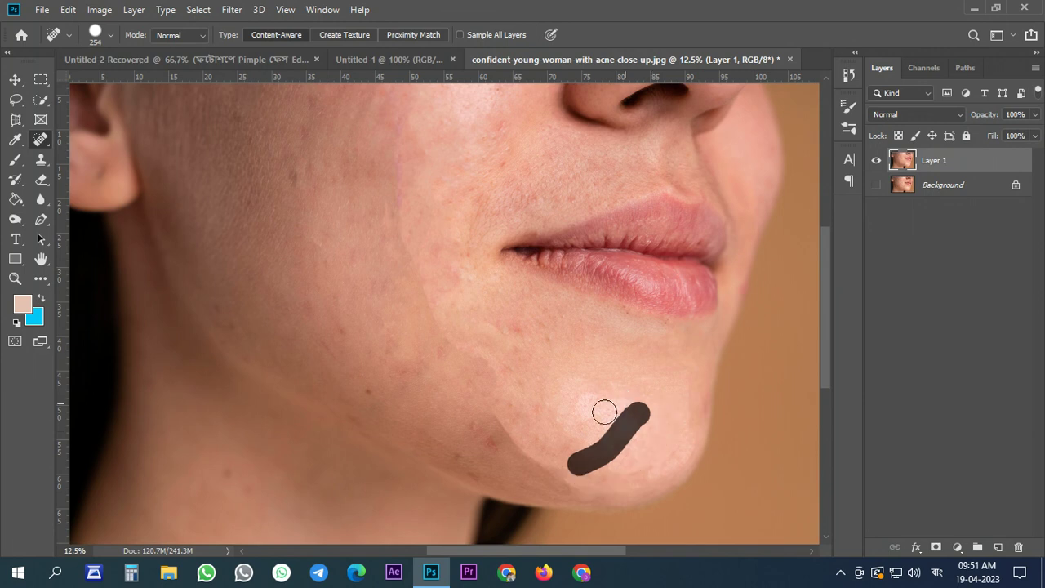
pyautogui.hotkey('ctrl', 'z')
pyautogui.moveTo(562, 443); pyautogui.dragTo(620, 400)
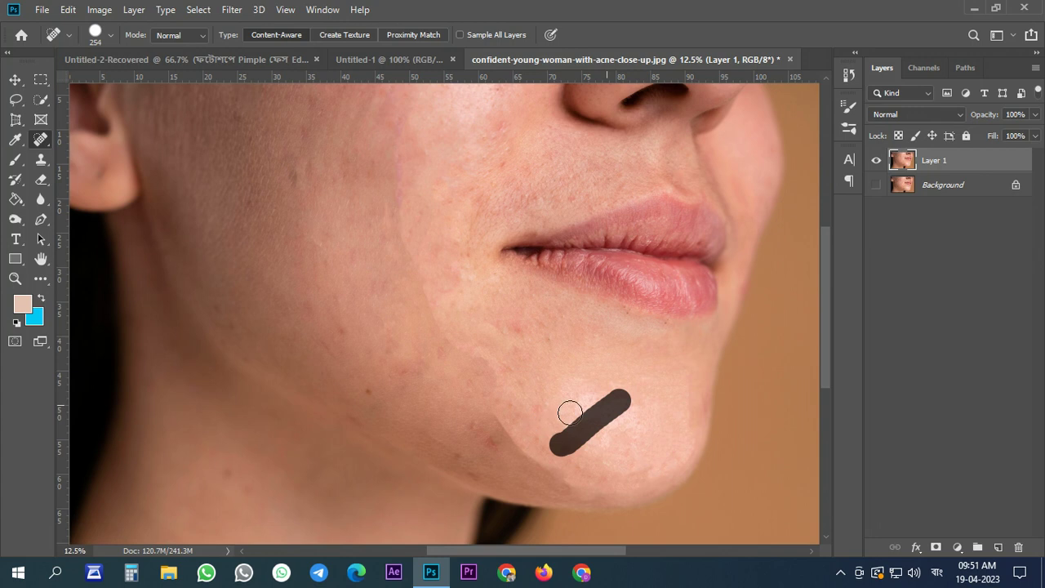
pyautogui.hotkey('ctrl', 'z')
pyautogui.moveTo(530, 438); pyautogui.dragTo(602, 399)
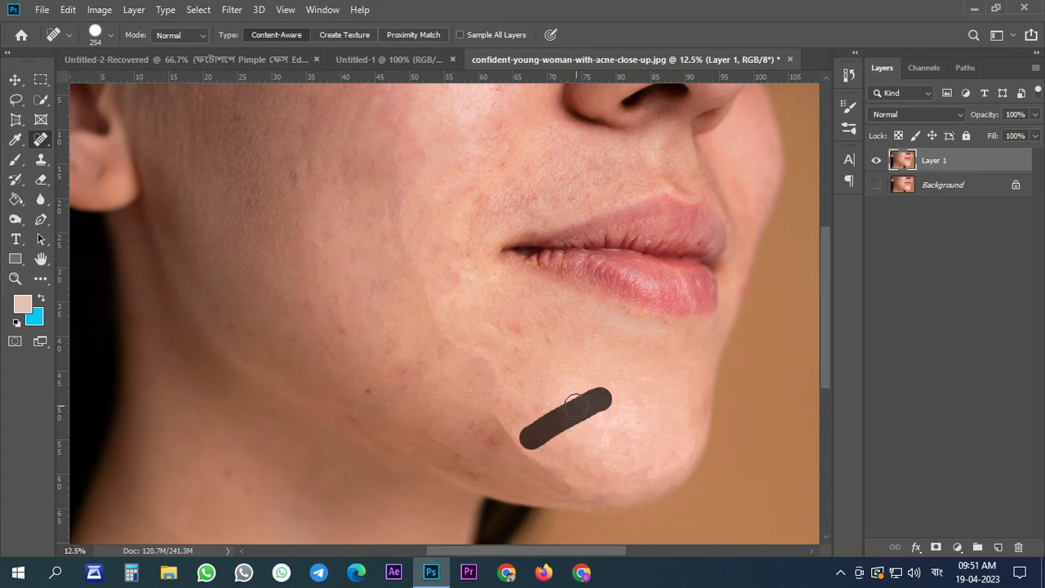
pyautogui.hotkey('ctrl', 'z')
# - Heal the lower-left chin edge and a streak of spots from the cheek toward the chin
pyautogui.moveTo(498, 421); pyautogui.dragTo(557, 470)
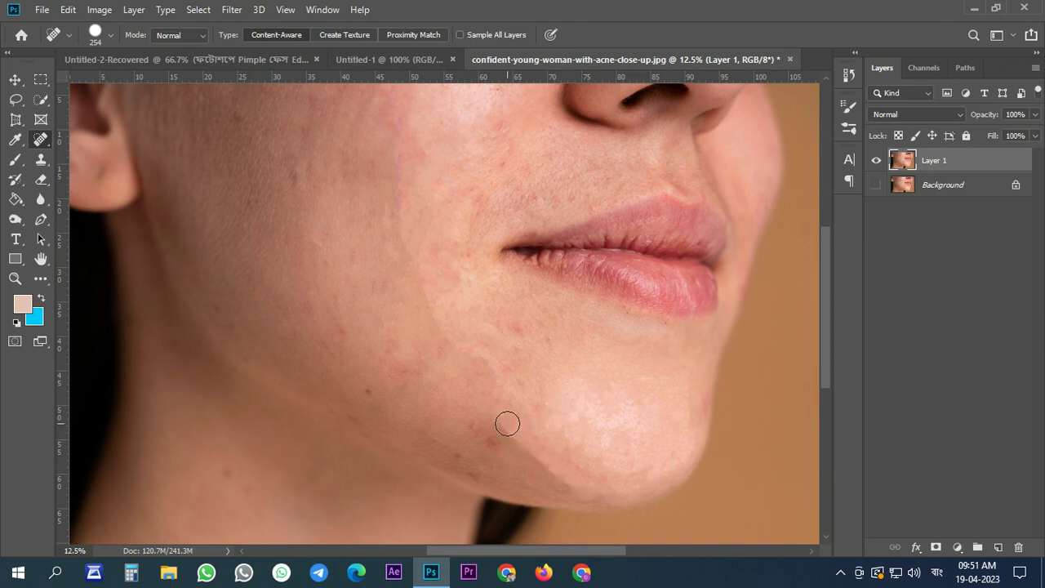
pyautogui.moveTo(507, 423); pyautogui.dragTo(567, 480)
pyautogui.click(406, 233)
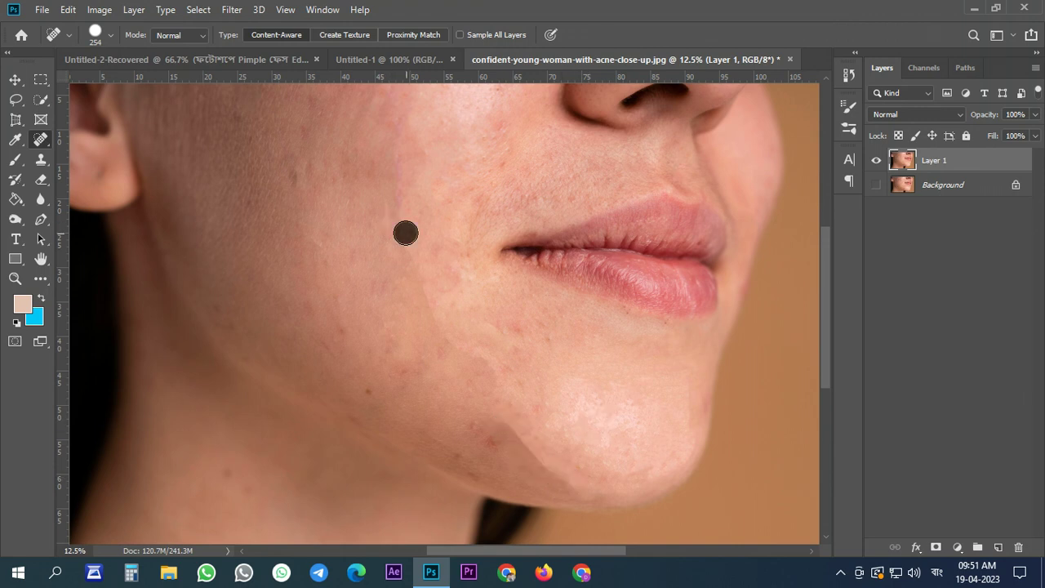
pyautogui.moveTo(406, 234); pyautogui.dragTo(482, 358)
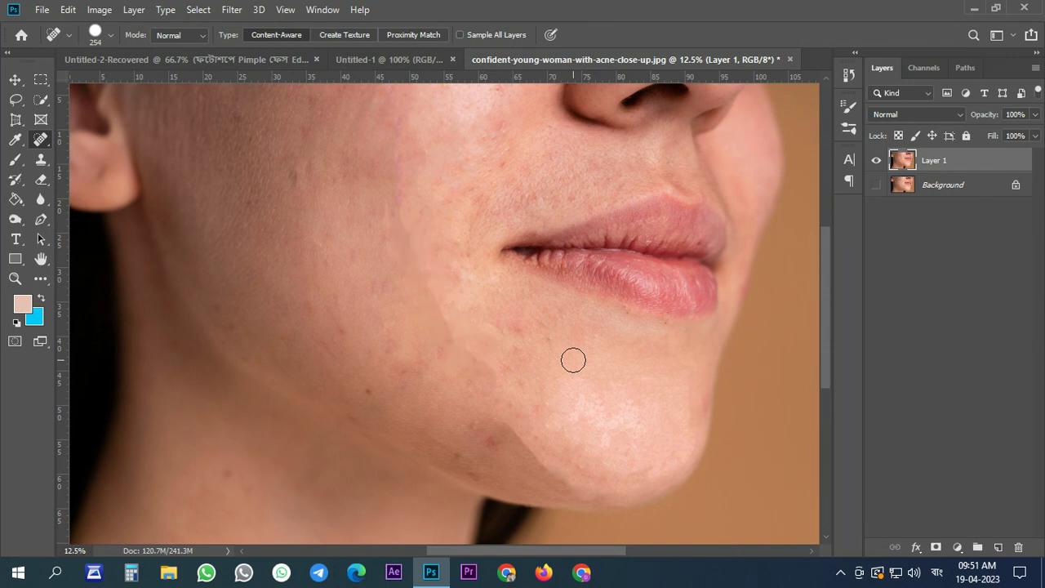
pyautogui.rightClick(40, 148)
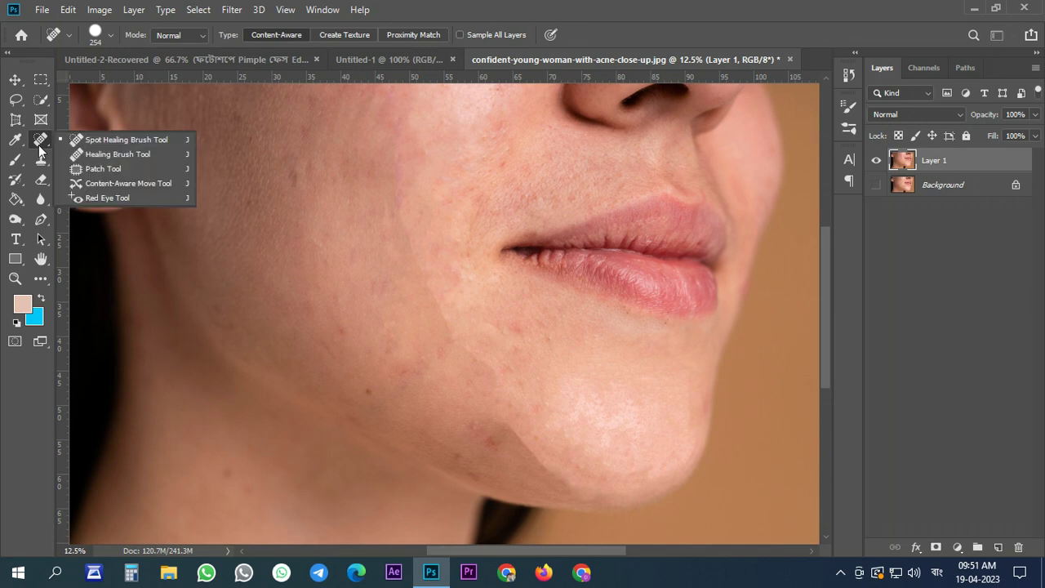
# - Use the Patch Tool to patch a chin area and a cheek area with clean skin
pyautogui.click(119, 171)
pyautogui.moveTo(496, 417)
pyautogui.mouseDown()
pyautogui.moveTo(499, 458)
pyautogui.moveTo(497, 427)
pyautogui.mouseUp()
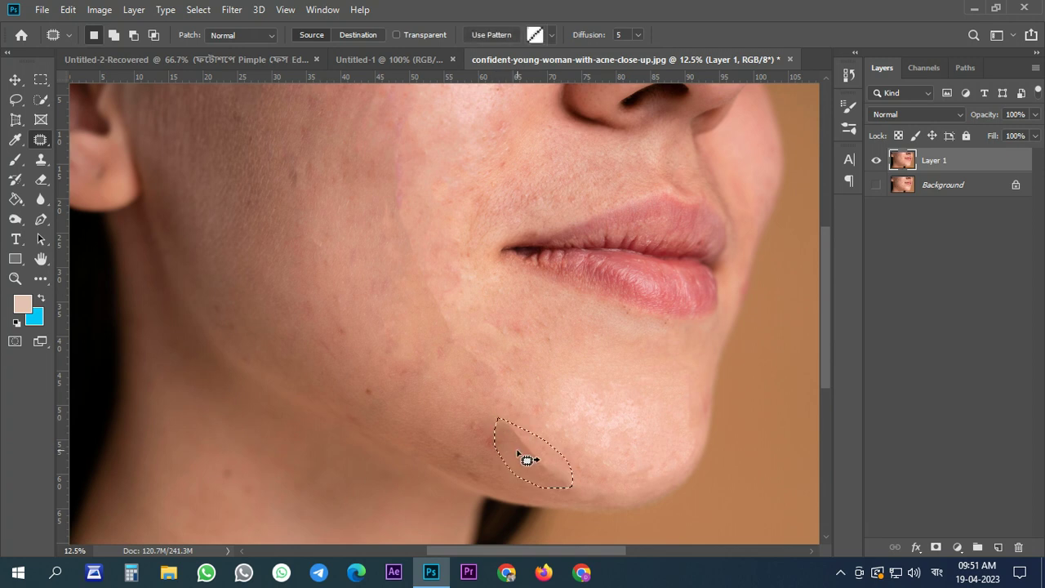
pyautogui.moveTo(526, 460); pyautogui.dragTo(552, 442)
pyautogui.hotkey('ctrl', 'd')
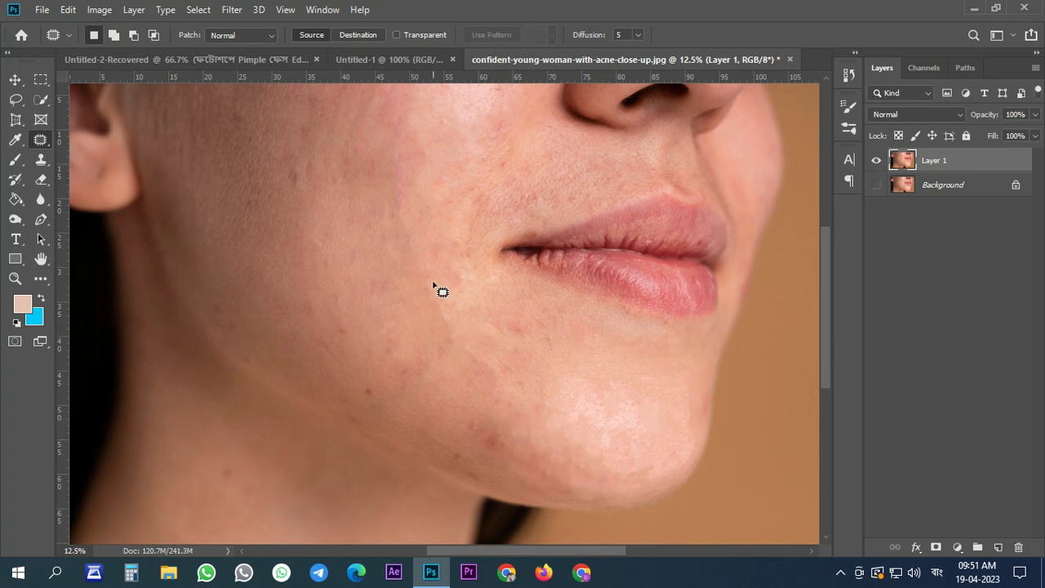
pyautogui.moveTo(389, 171)
pyautogui.mouseDown()
pyautogui.moveTo(427, 299)
pyautogui.moveTo(427, 194)
pyautogui.moveTo(405, 173)
pyautogui.mouseUp()
pyautogui.moveTo(419, 233); pyautogui.dragTo(513, 338)
pyautogui.hotkey('ctrl', 'd')
# - Select and deselect several small blemish areas on the cheek, chin and below the mouth
pyautogui.moveTo(432, 291)
pyautogui.mouseDown()
pyautogui.moveTo(441, 302)
pyautogui.moveTo(434, 293)
pyautogui.mouseUp()
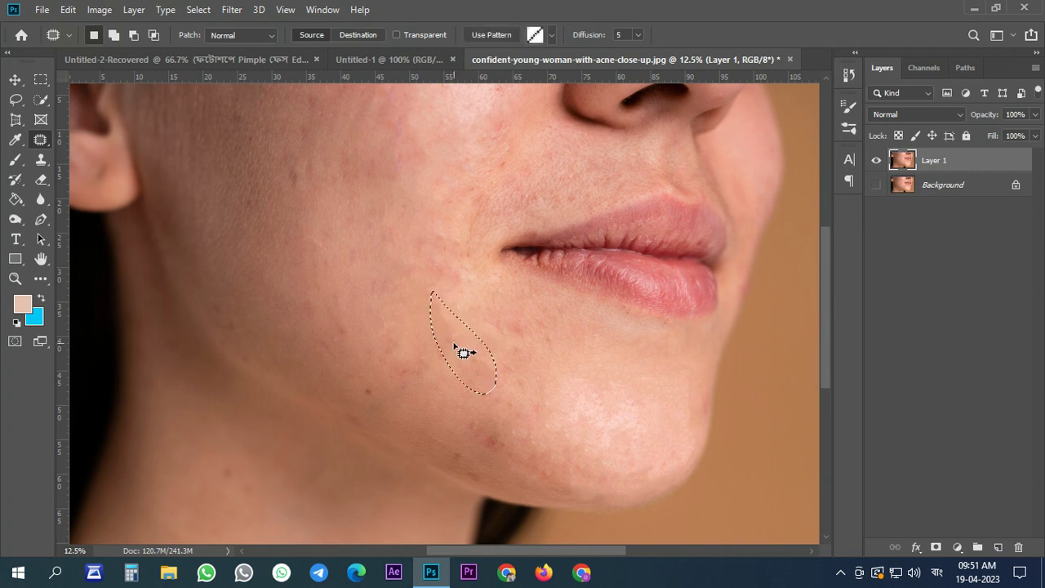
pyautogui.hotkey('ctrl', 'd')
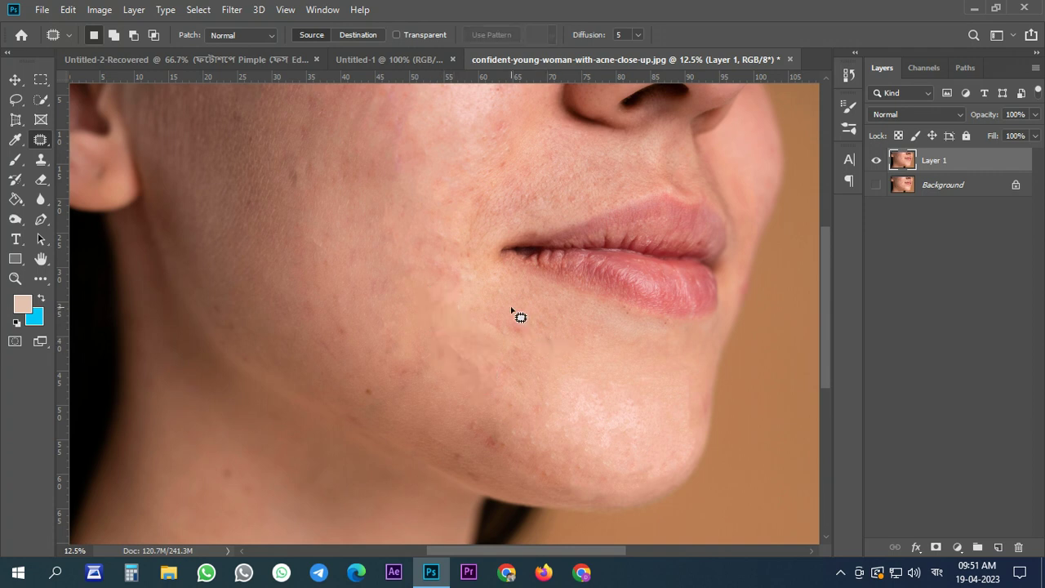
pyautogui.moveTo(512, 311)
pyautogui.mouseDown()
pyautogui.moveTo(539, 361)
pyautogui.moveTo(510, 310)
pyautogui.mouseUp()
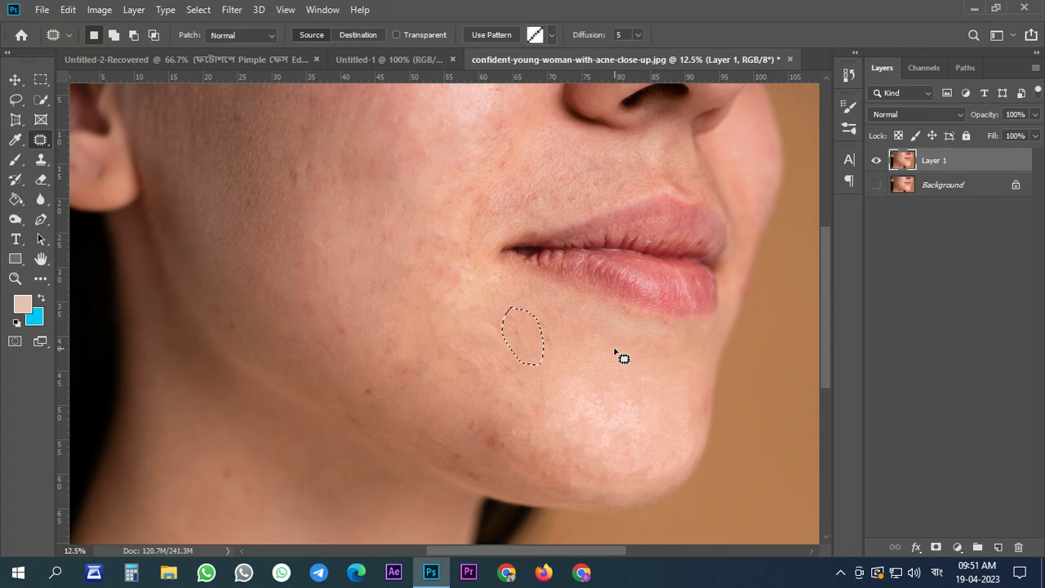
pyautogui.hotkey('ctrl', 'd')
pyautogui.moveTo(517, 321)
pyautogui.mouseDown()
pyautogui.moveTo(519, 339)
pyautogui.moveTo(558, 357)
pyautogui.mouseUp()
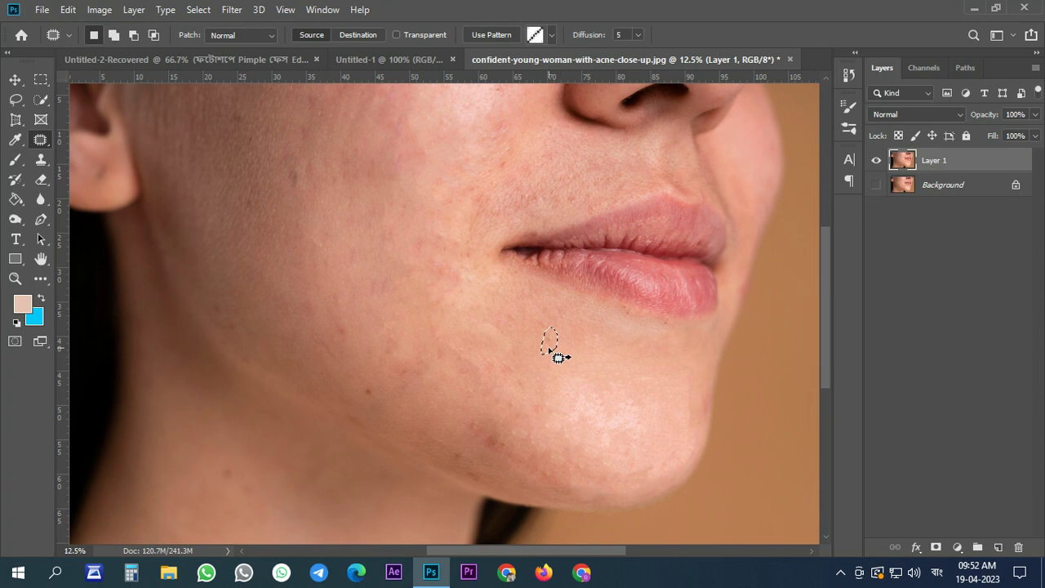
pyautogui.hotkey('ctrl', 'd')
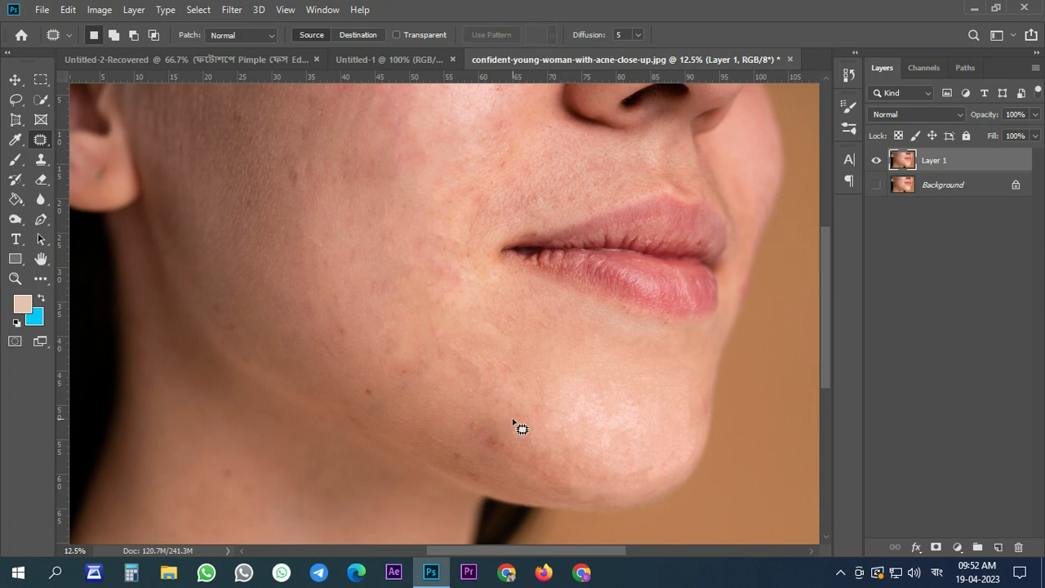
pyautogui.moveTo(513, 421); pyautogui.dragTo(545, 445)
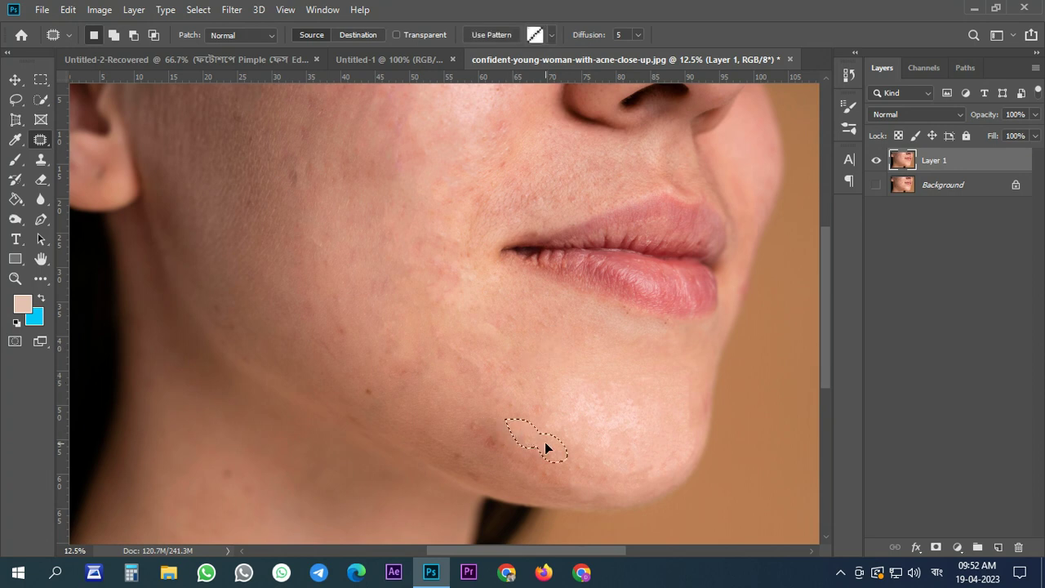
pyautogui.hotkey('ctrl', 'd')
# - Patch a larger cheek blemish, a small cheek spot and a chin blemish from clean skin
pyautogui.moveTo(368, 271); pyautogui.dragTo(380, 305)
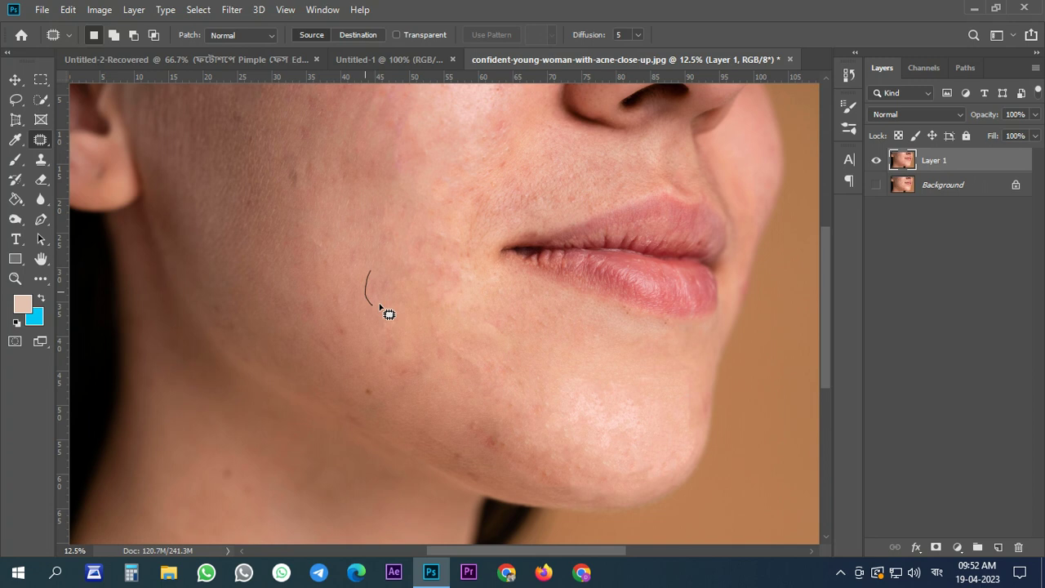
pyautogui.moveTo(412, 225); pyautogui.dragTo(465, 302)
pyautogui.moveTo(437, 265); pyautogui.dragTo(424, 333)
pyautogui.hotkey('ctrl', 'd')
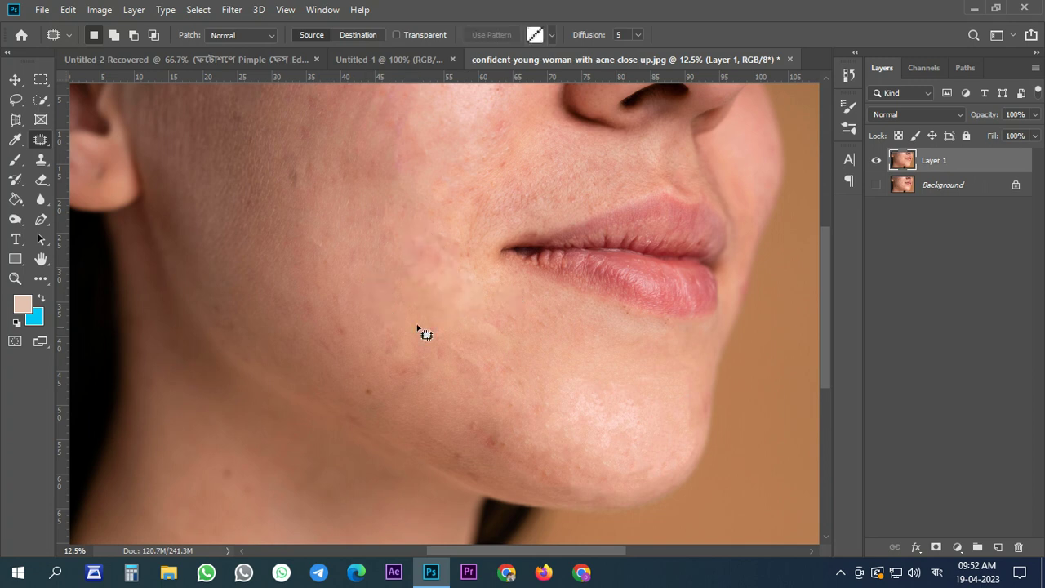
pyautogui.moveTo(325, 232)
pyautogui.mouseDown()
pyautogui.moveTo(355, 311)
pyautogui.moveTo(339, 306)
pyautogui.moveTo(449, 327)
pyautogui.mouseUp()
pyautogui.hotkey('ctrl', 'd')
pyautogui.hotkey('ctrl', 'd')
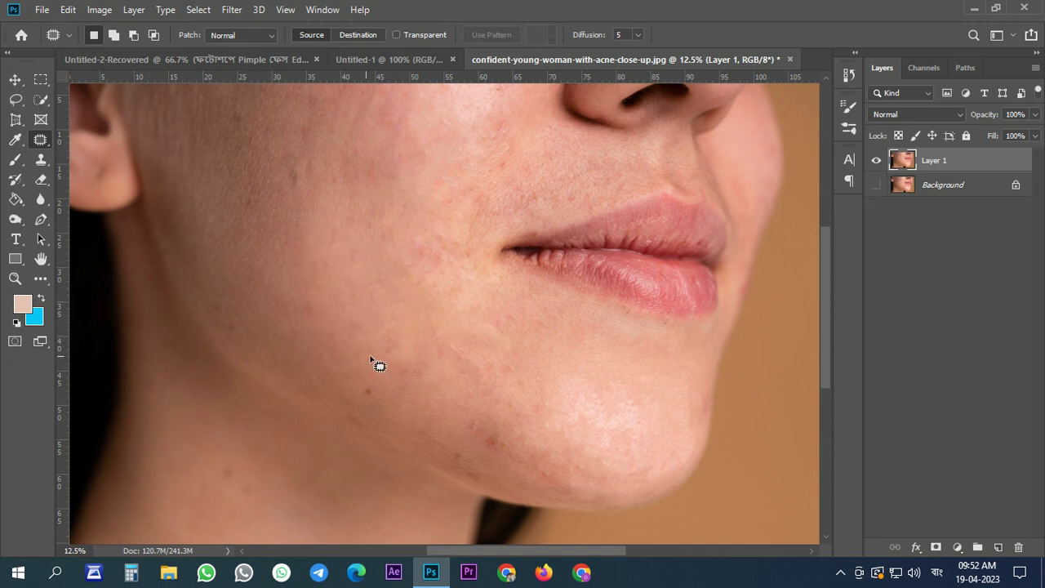
pyautogui.moveTo(466, 423)
pyautogui.mouseDown()
pyautogui.moveTo(478, 451)
pyautogui.moveTo(443, 434)
pyautogui.mouseUp()
pyautogui.moveTo(448, 437)
pyautogui.mouseDown()
pyautogui.moveTo(509, 437)
pyautogui.moveTo(492, 464)
pyautogui.mouseUp()
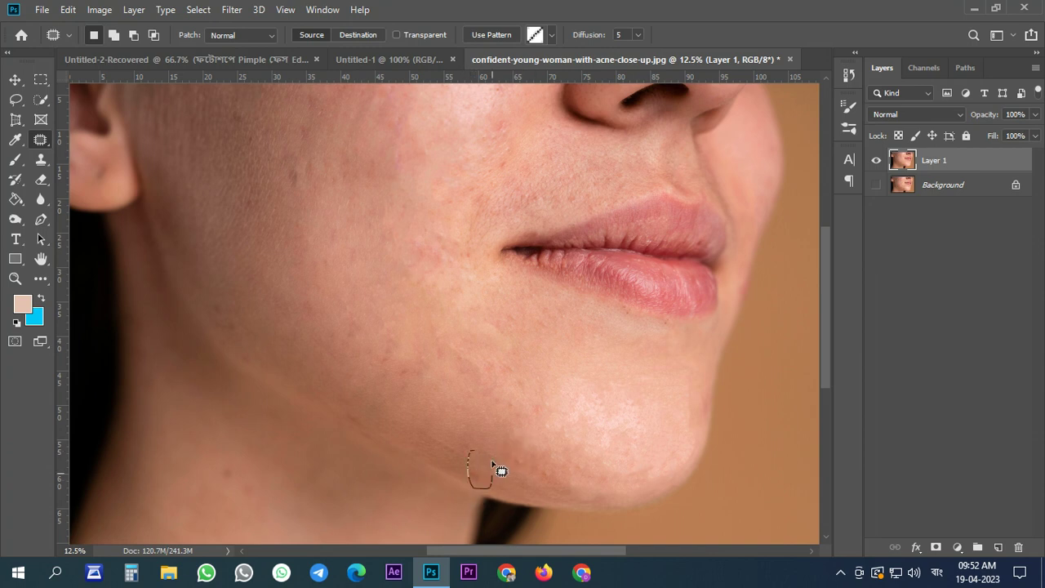
pyautogui.moveTo(494, 464); pyautogui.dragTo(490, 467)
# - Patch the teardrop blemish beside the mouth corner by dragging its selection onto clean skin
pyautogui.scroll(2, 482, 335)
pyautogui.scroll(1, 474, 318)
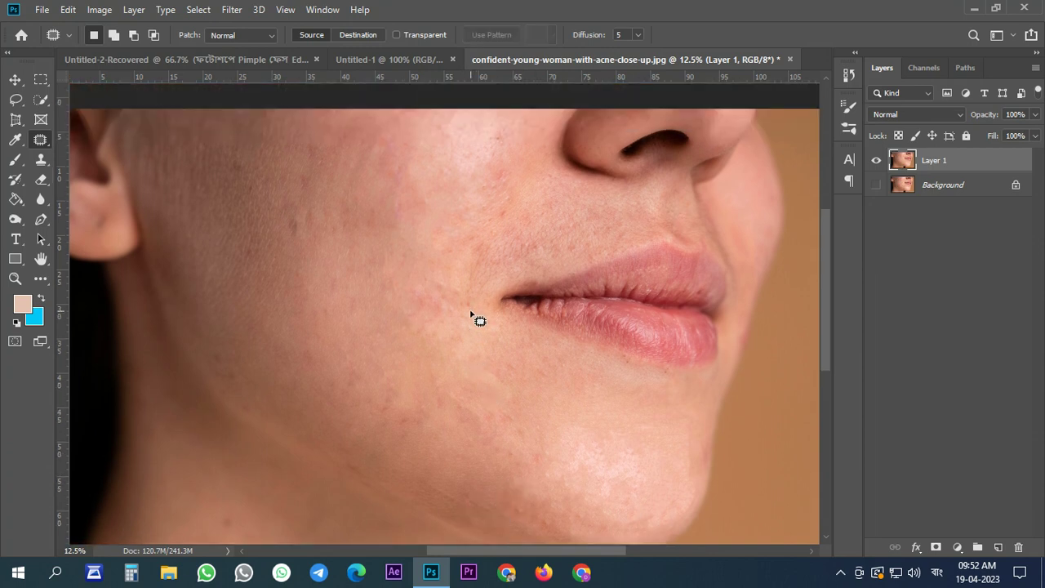
pyautogui.scroll(1, 471, 315)
pyautogui.moveTo(445, 300); pyautogui.dragTo(457, 380)
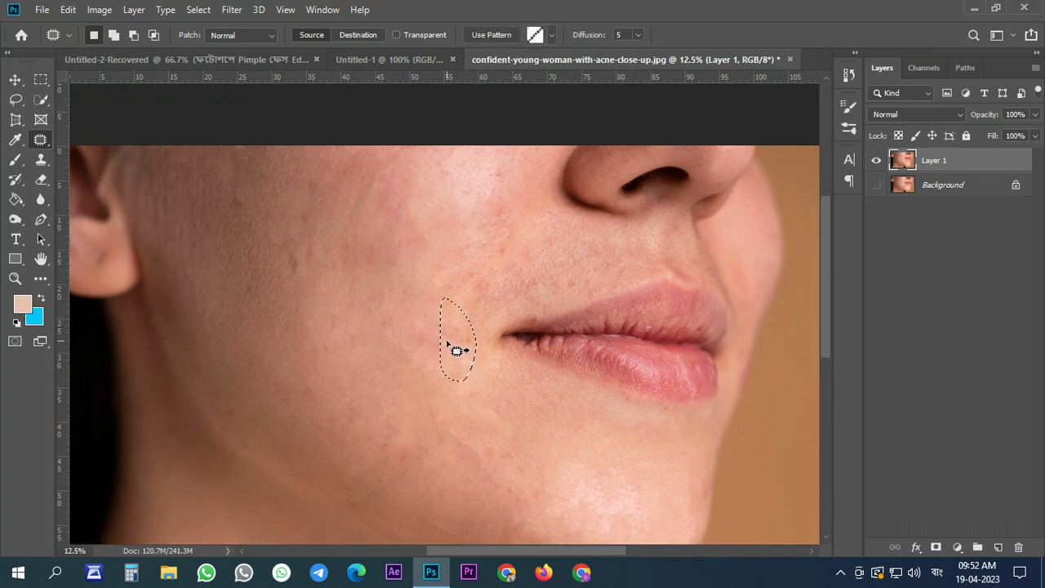
pyautogui.moveTo(447, 343); pyautogui.dragTo(441, 309)
# - Zoom out to view the patched lower face in the full image
pyautogui.scroll(-1, 433, 326)
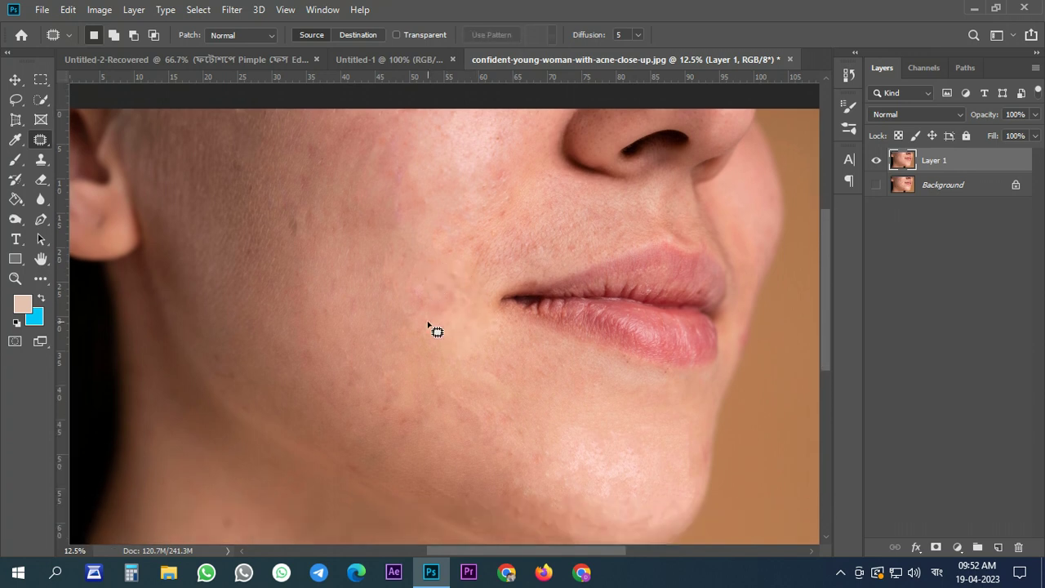
pyautogui.scroll(-1, 428, 325)
pyautogui.scroll(-1, 427, 324)
pyautogui.scroll(-1, 428, 323)
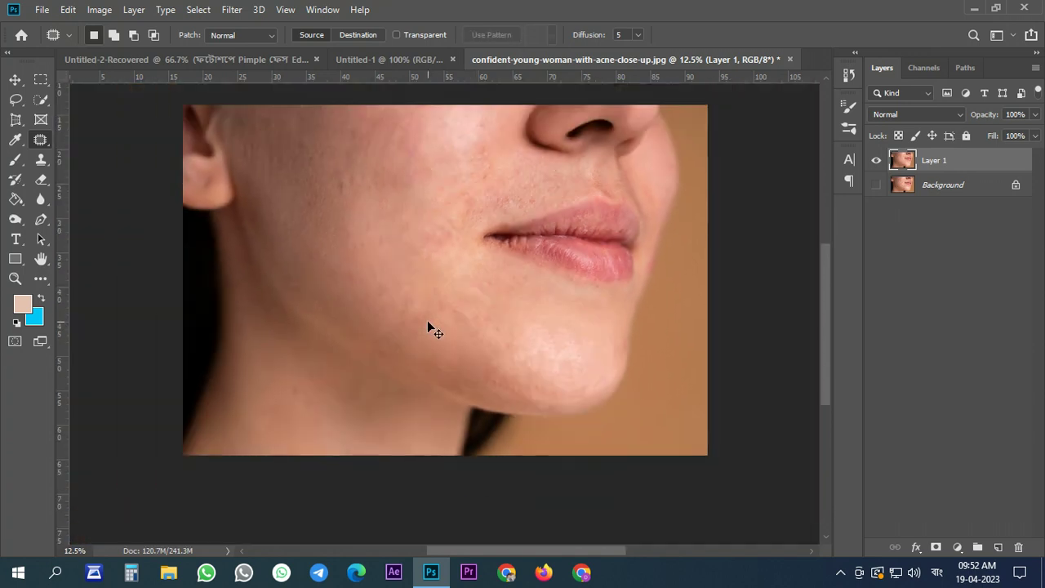
pyautogui.scroll(-1, 428, 324)
pyautogui.scroll(2, 428, 323)
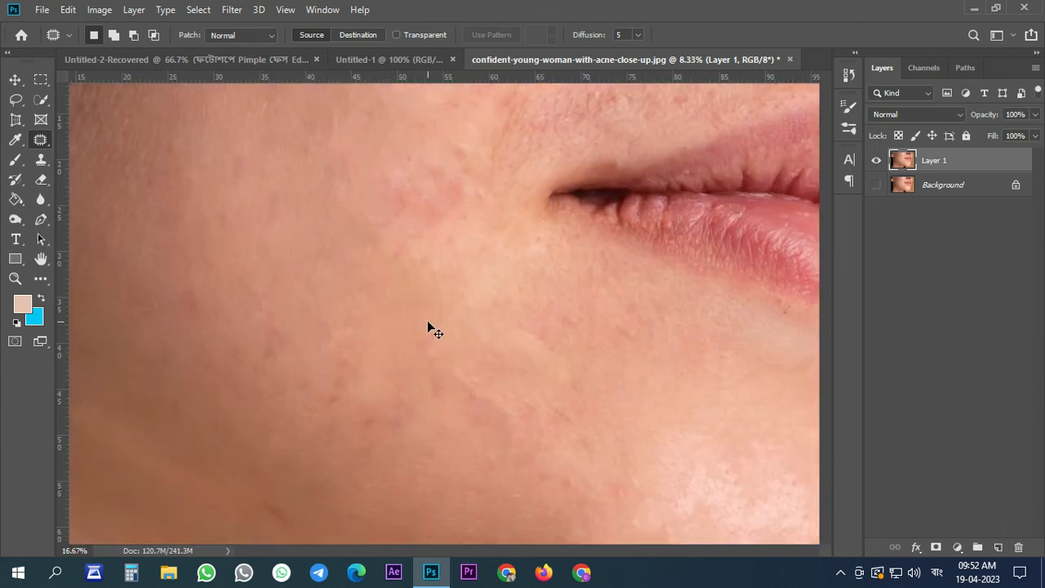
pyautogui.scroll(-1, 427, 323)
pyautogui.scroll(-1, 427, 324)
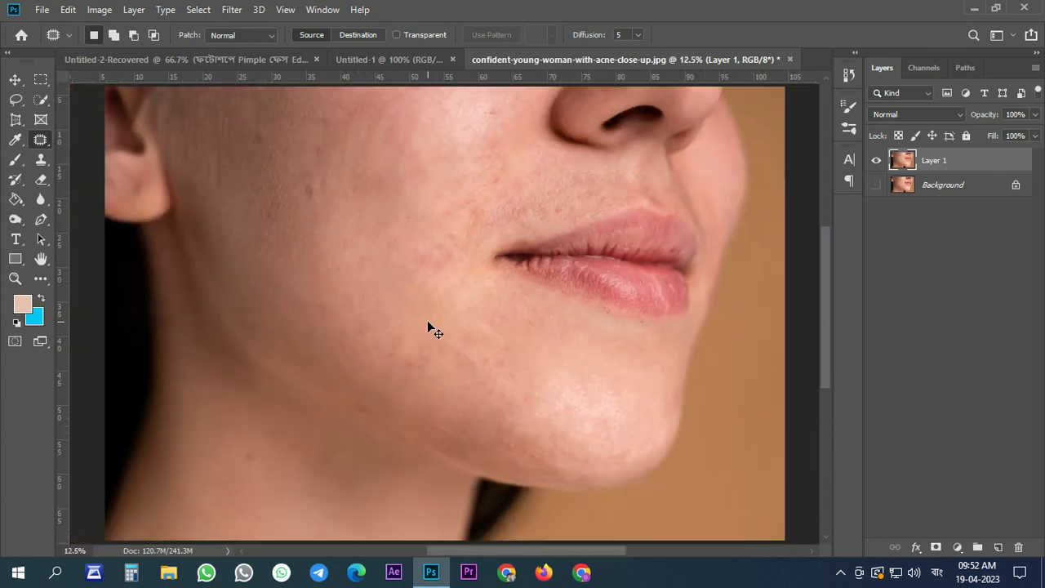
pyautogui.scroll(-1, 427, 322)
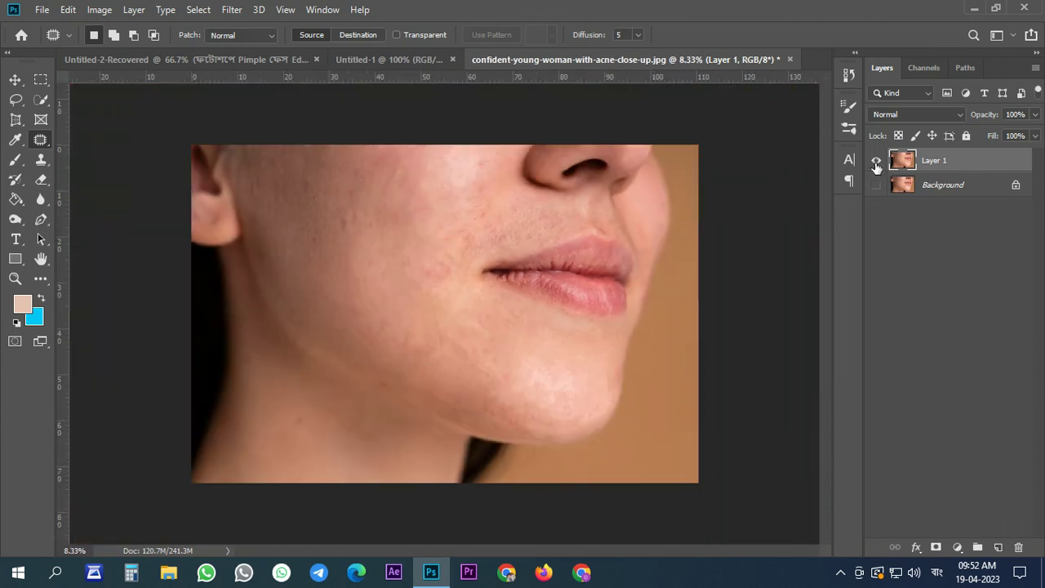
# - Quickly check Layer 1 by toggling it, then make the Background layer visible
pyautogui.click(876, 160)
pyautogui.click(877, 162)
pyautogui.click(907, 187)
pyautogui.click(876, 185)
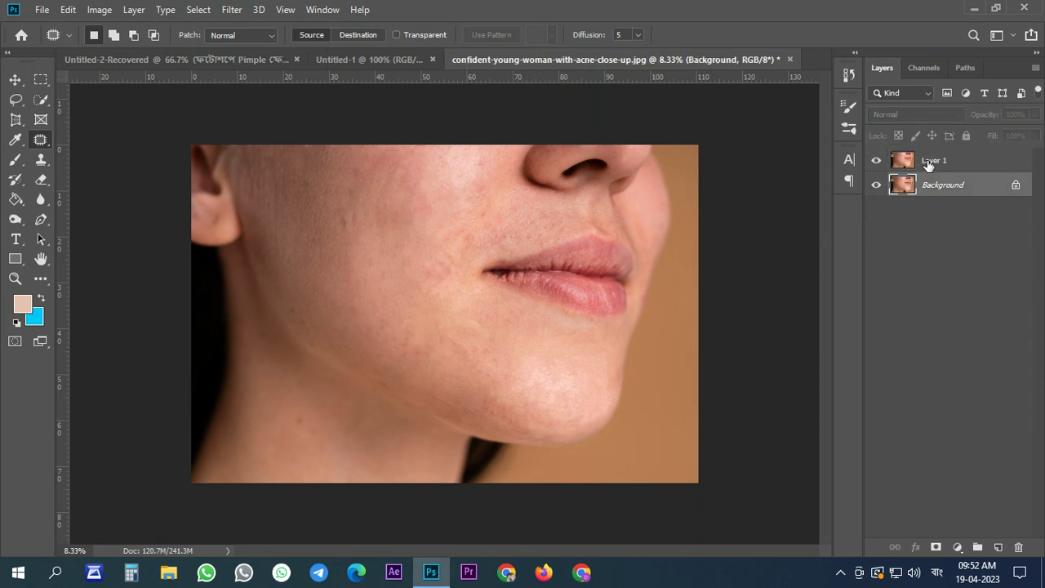
pyautogui.click(928, 168)
# - Toggle Layer 1 off and on to compare the acne original with the retouched skin
pyautogui.click(876, 161)
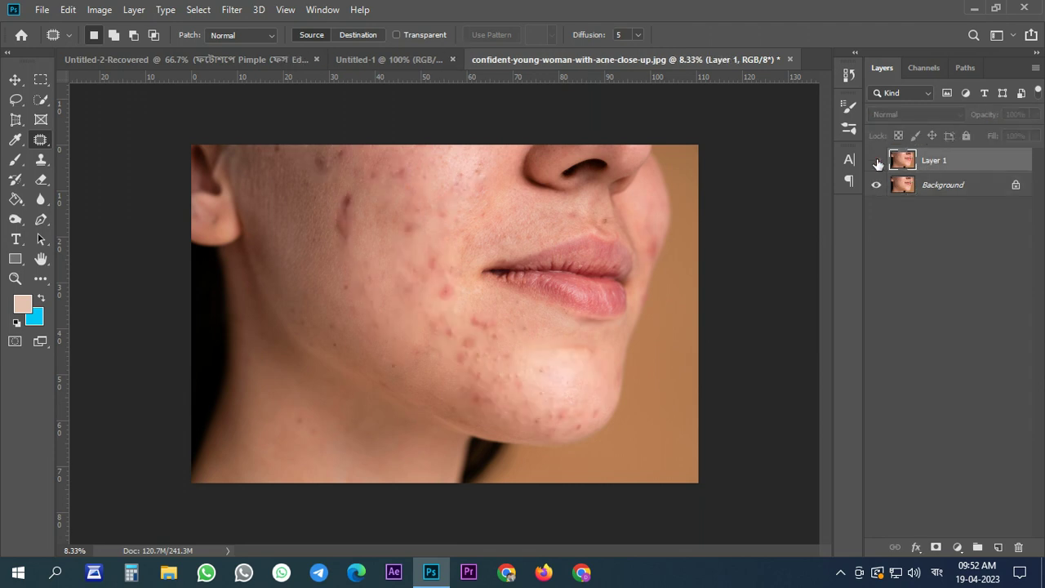
pyautogui.click(876, 161)
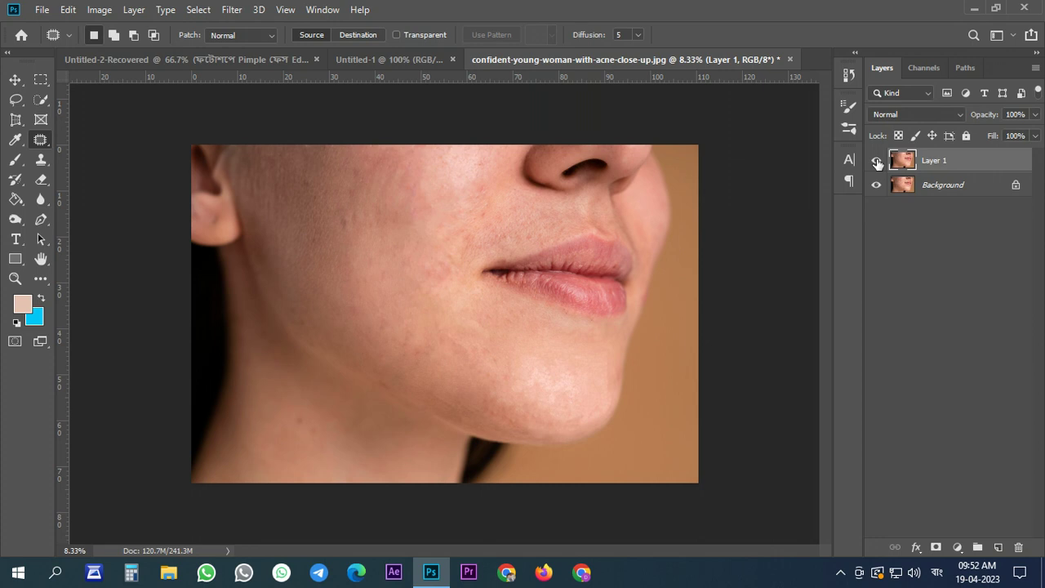
pyautogui.hotkey('ctrl', '+')
pyautogui.hotkey('ctrl', '+')
pyautogui.hotkey('ctrl', '-')
pyautogui.hotkey('ctrl', '-')
pyautogui.click(876, 163)
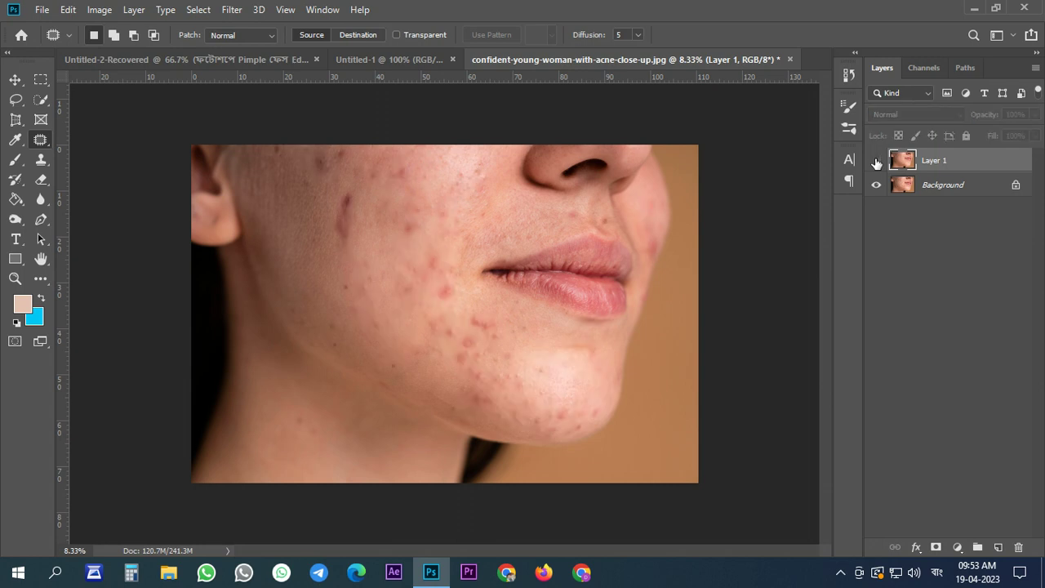
pyautogui.click(876, 163)
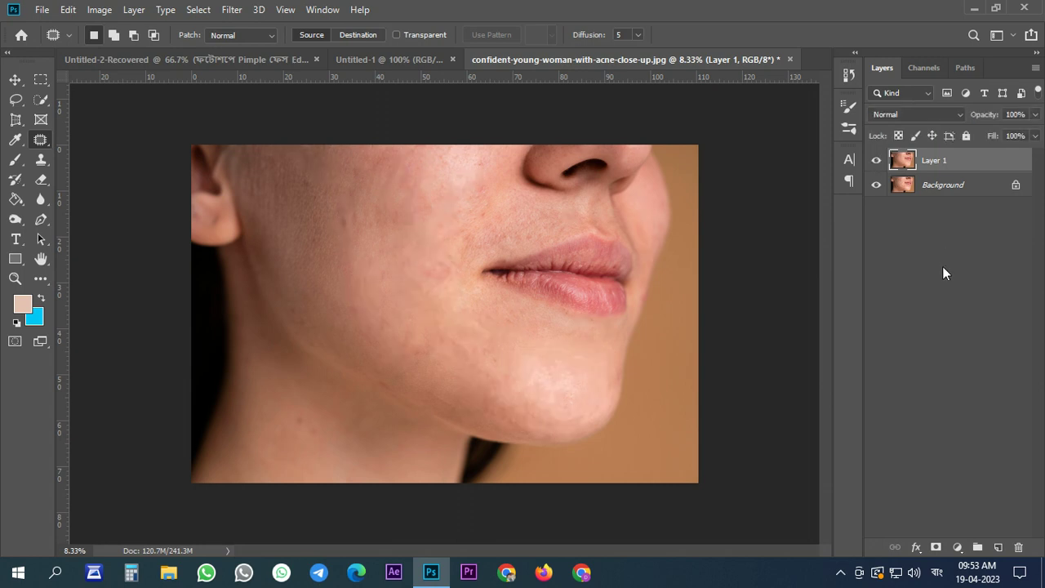